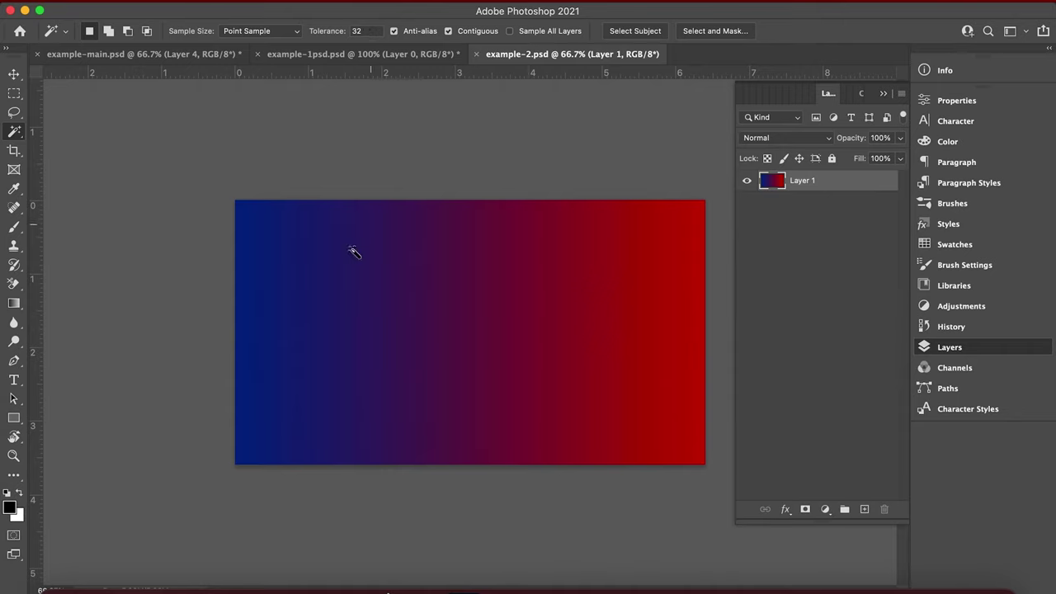
# Set the Magic Wand tolerance to 50 and select the blue area of the gradient
pyautogui.click(360, 29)
pyautogui.write('50')
pyautogui.click(331, 295)
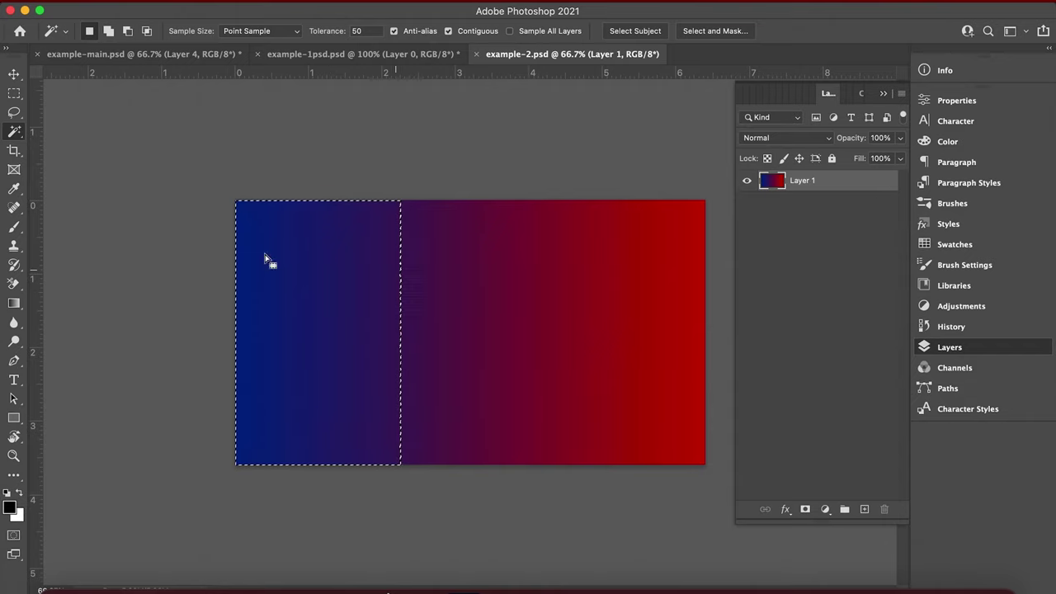
# Set the Magic Wand tolerance to 5 and sample the dark blue part of the gradient
pyautogui.click(368, 30)
pyautogui.write('5')
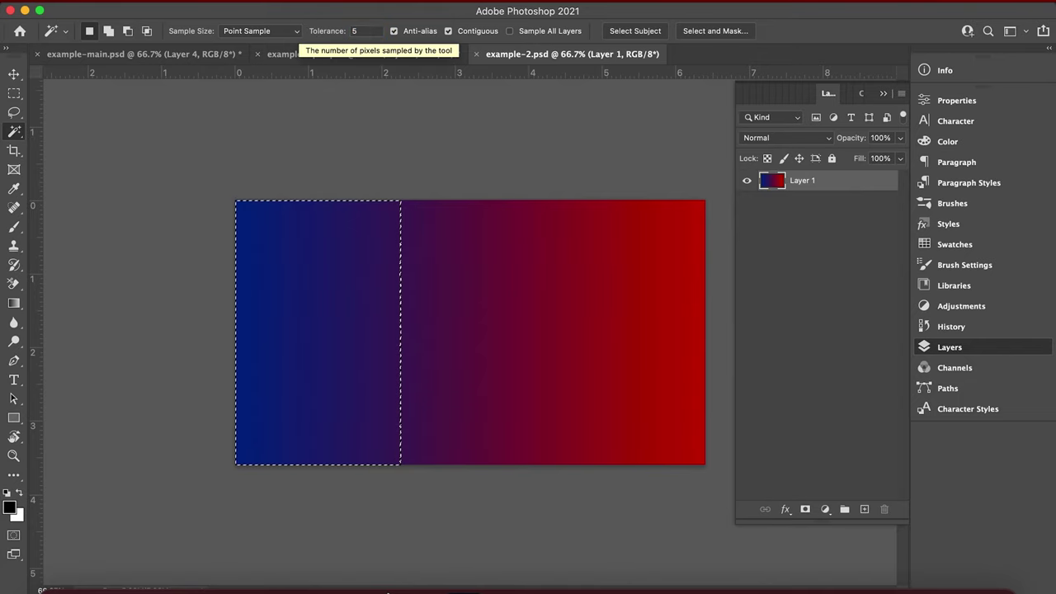
pyautogui.click(350, 264)
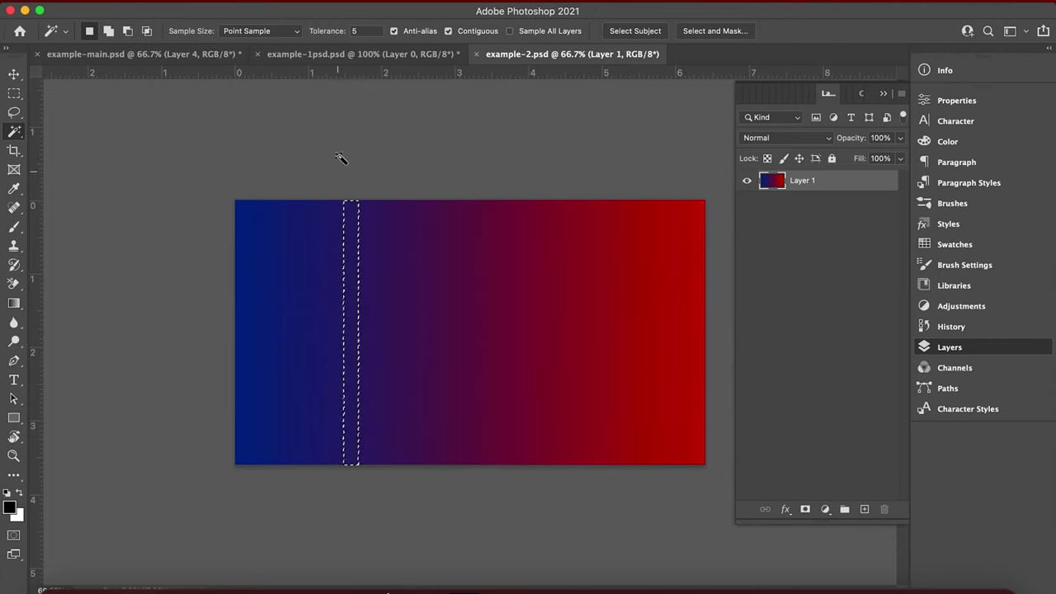
# Sample the gradient with the Magic Wand at tolerance 0, and select its blue-to-purple area at tolerance 100
pyautogui.moveTo(363, 30); pyautogui.dragTo(338, 33)
pyautogui.write('0')
pyautogui.click(343, 225)
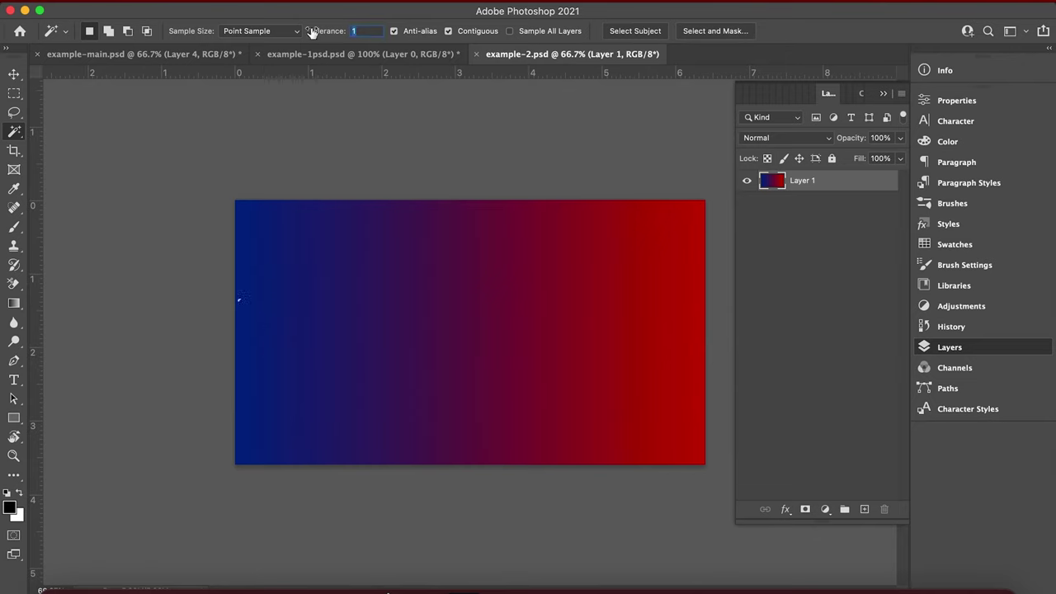
pyautogui.click(387, 287)
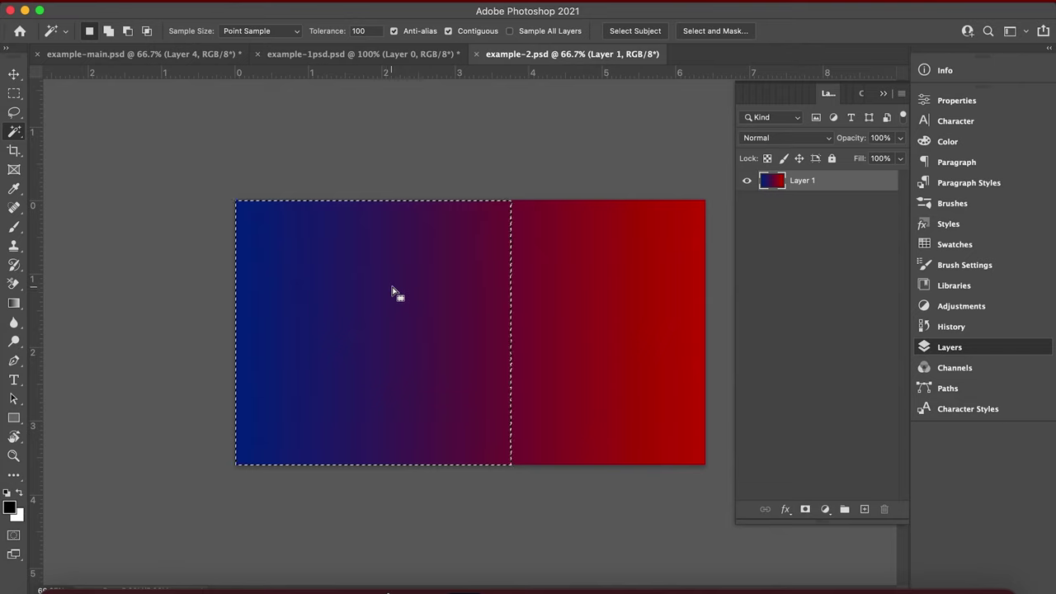
# Switch to the example-main.psd document and activate the Background Eraser tool
pyautogui.click(378, 52)
pyautogui.click(14, 286)
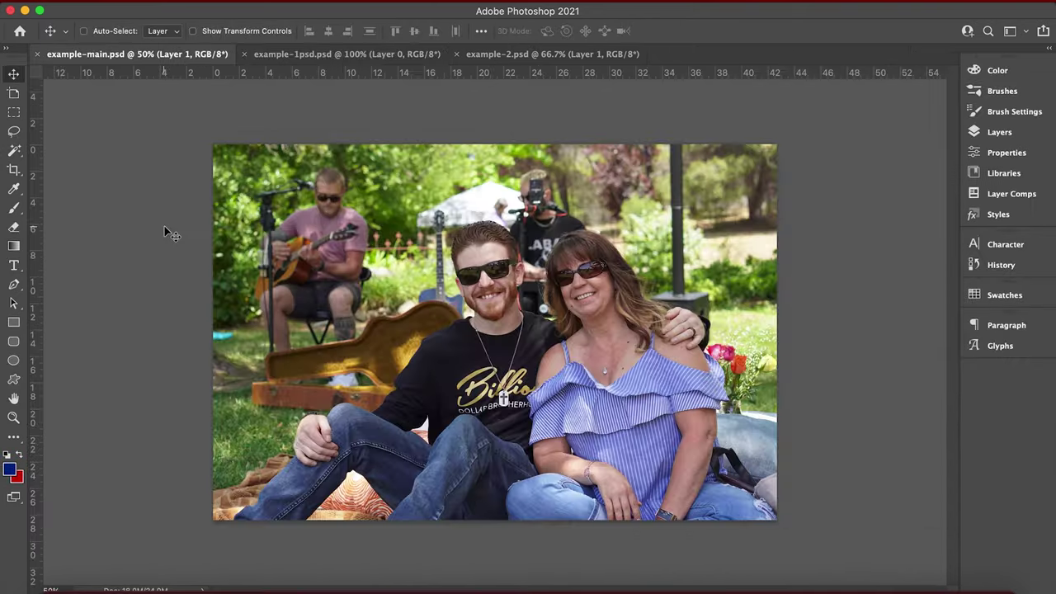
pyautogui.press('super+equal')
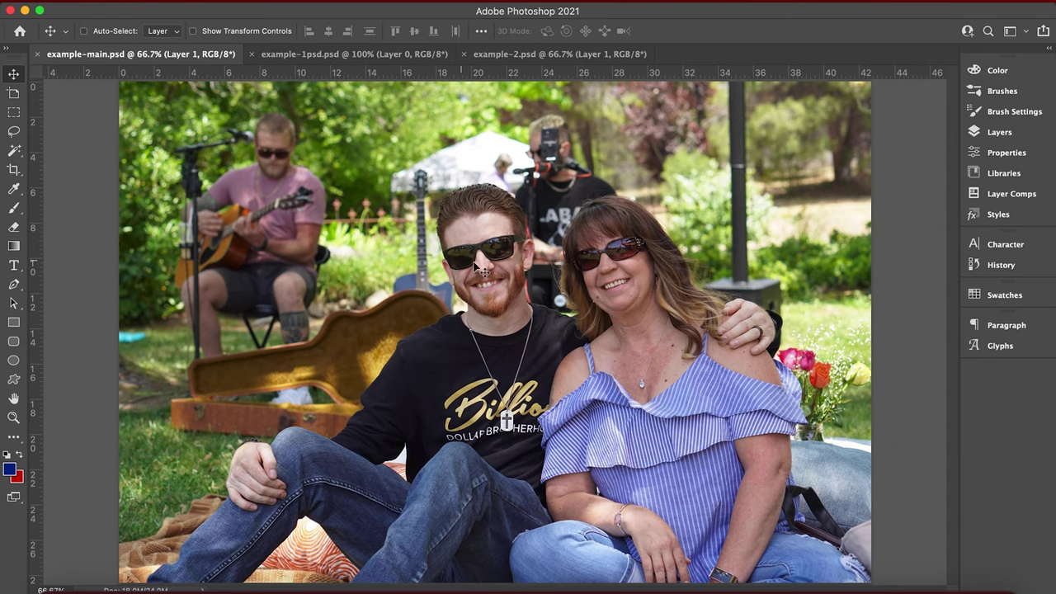
pyautogui.click(13, 133)
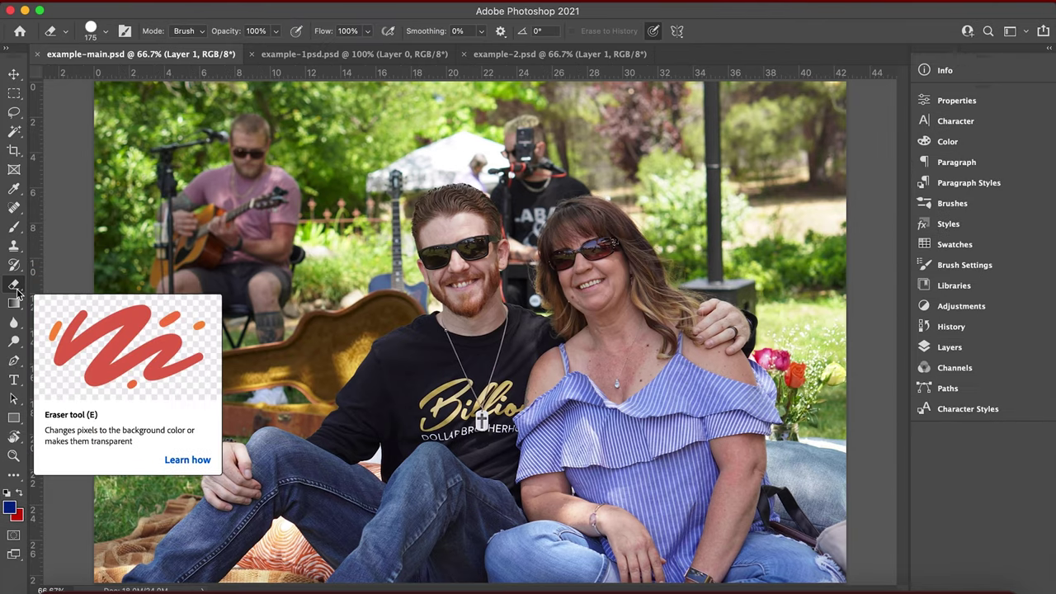
pyautogui.click(17, 291)
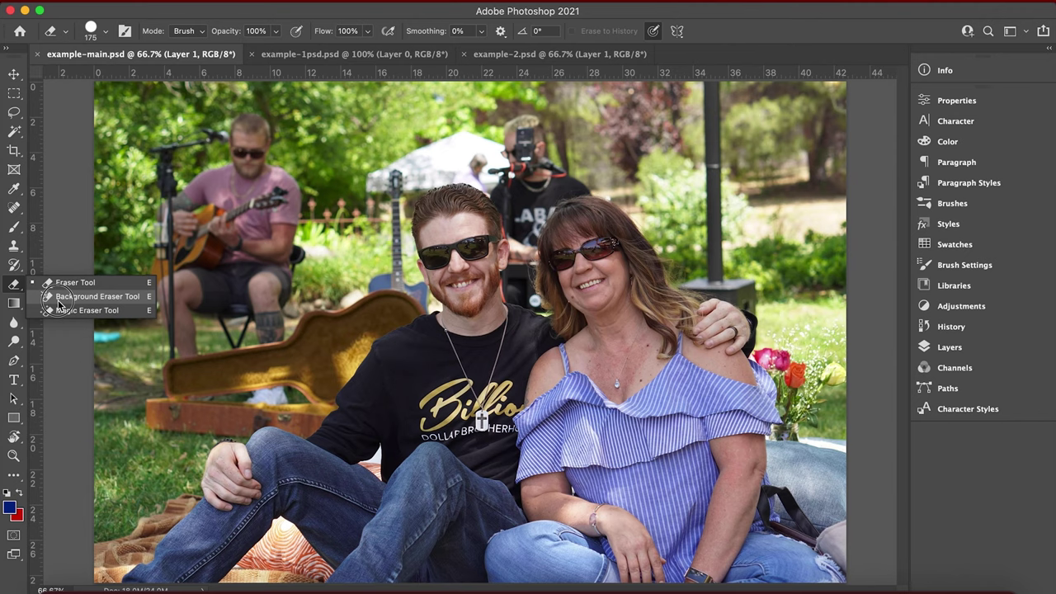
pyautogui.moveTo(58, 305); pyautogui.dragTo(59, 300)
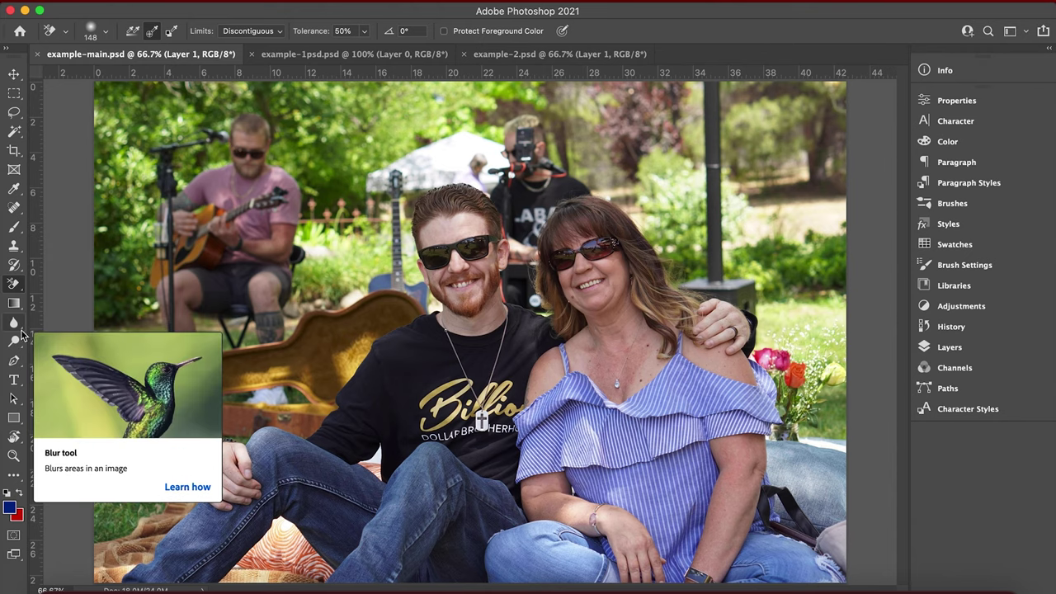
pyautogui.click(21, 287)
pyautogui.click(59, 298)
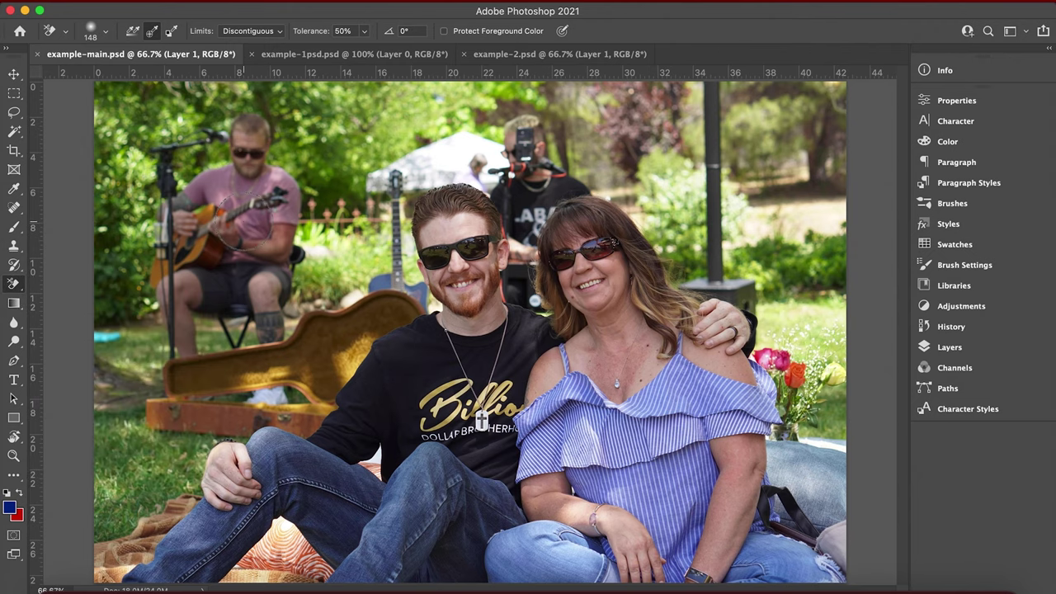
# Reduce the Background Eraser brush size to 60 px for work around the two faces
pyautogui.press('super+equal')
pyautogui.press('super+equal')
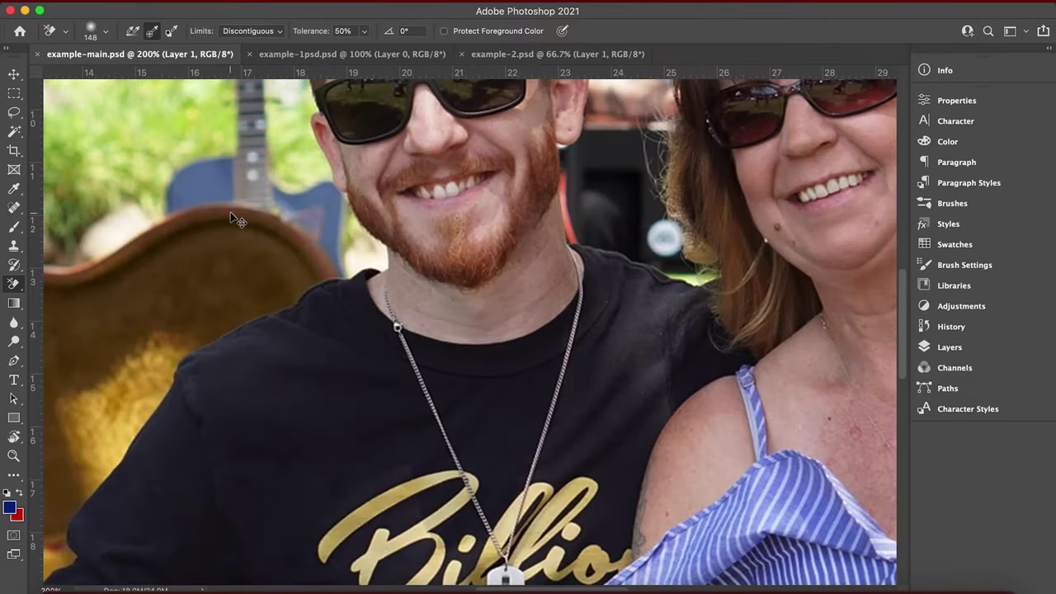
pyautogui.moveTo(466, 167)
pyautogui.mouseDown()
pyautogui.moveTo(458, 177)
pyautogui.moveTo(483, 319)
pyautogui.moveTo(377, 408)
pyautogui.moveTo(410, 388)
pyautogui.mouseUp()
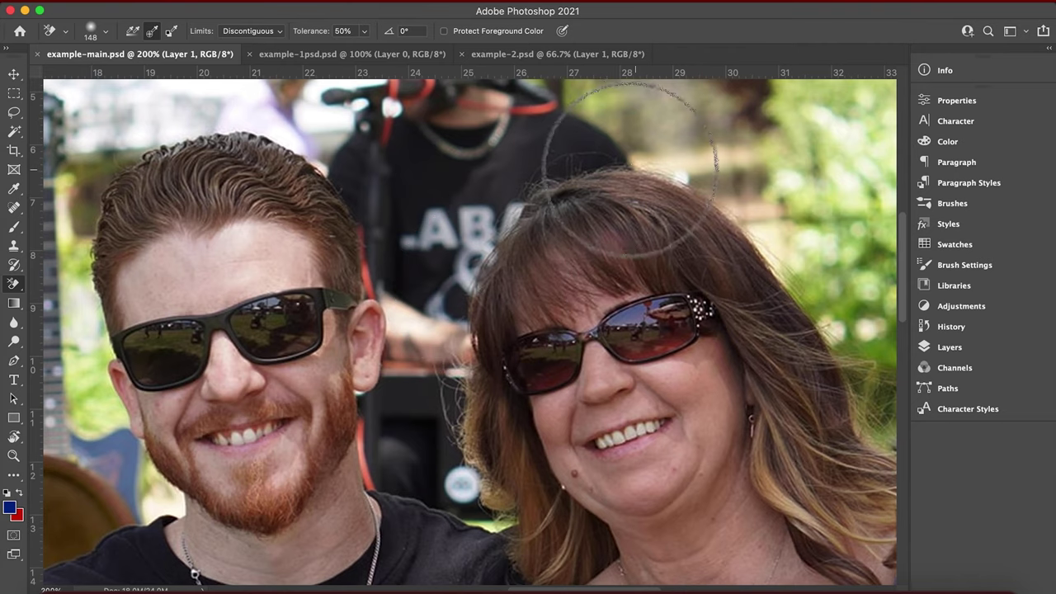
pyautogui.press('[')
pyautogui.press('[')
pyautogui.press('[')
pyautogui.press('[')
pyautogui.press('[')
pyautogui.press('[')
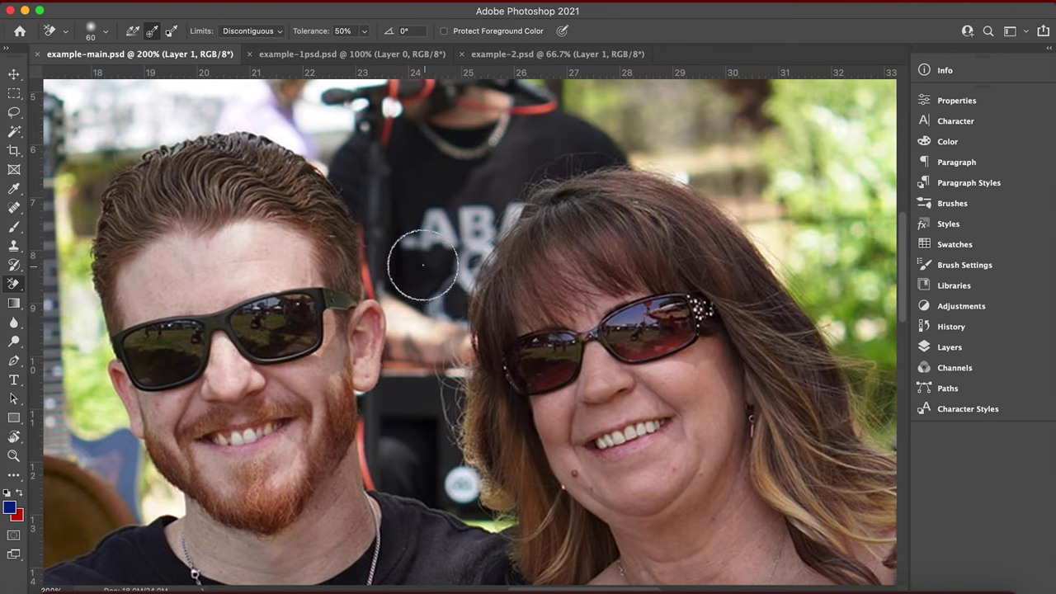
pyautogui.press('super+z')
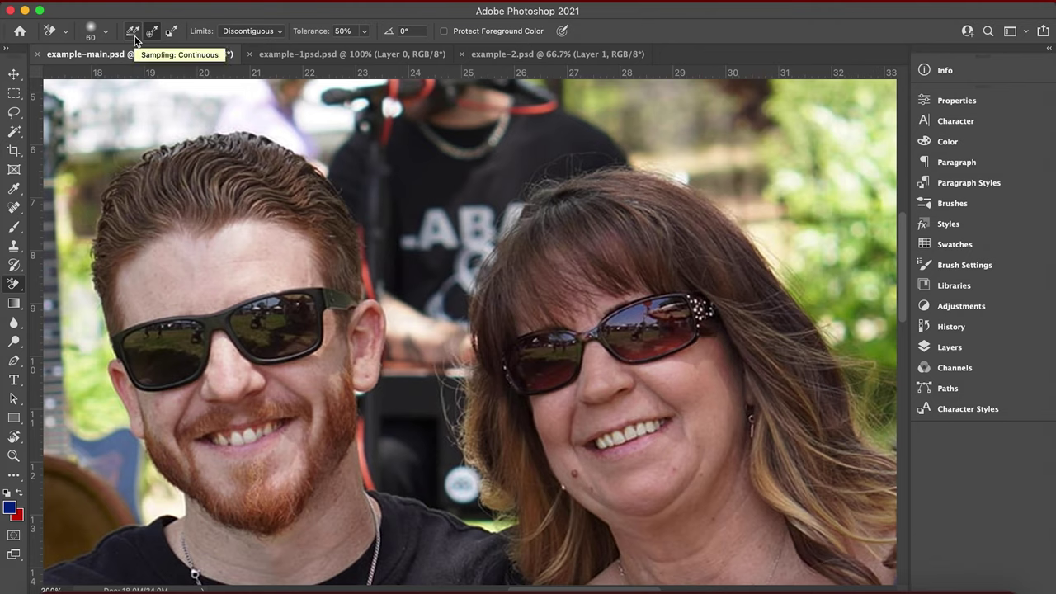
# Try erasing from the black shirt across the woman's hair and sunglasses with continuous sampling, and undo the stroke
pyautogui.click(154, 33)
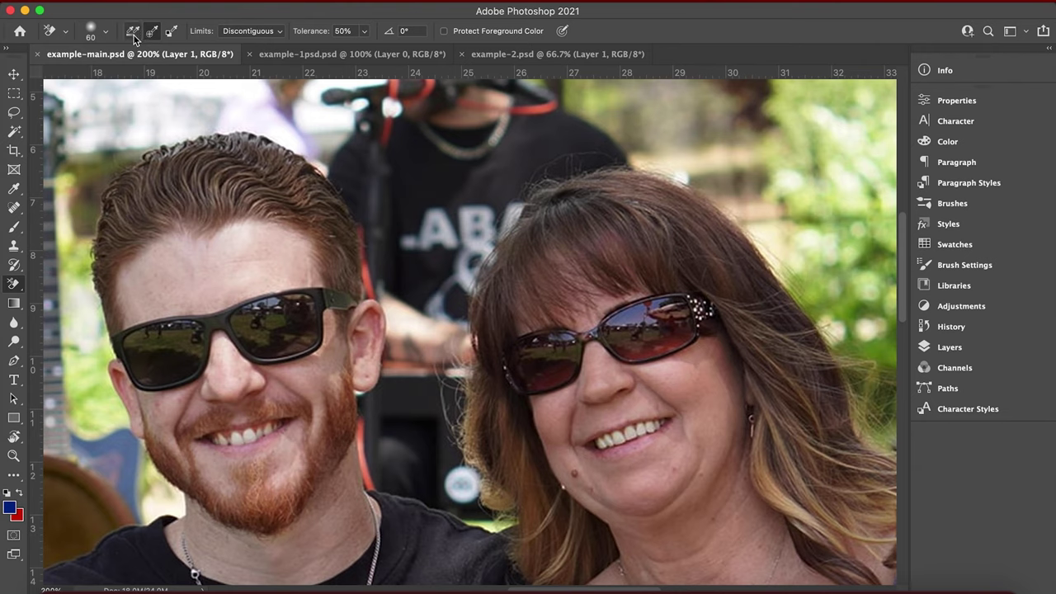
pyautogui.click(419, 203)
pyautogui.moveTo(419, 202)
pyautogui.mouseDown()
pyautogui.moveTo(539, 242)
pyautogui.moveTo(571, 276)
pyautogui.moveTo(594, 349)
pyautogui.moveTo(566, 343)
pyautogui.mouseUp()
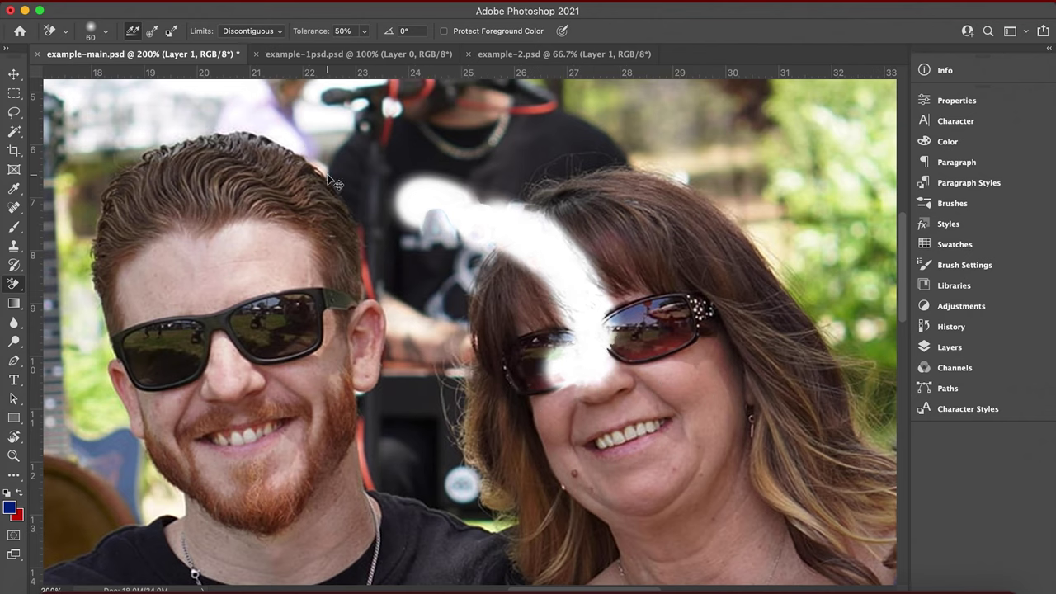
pyautogui.press('super+z')
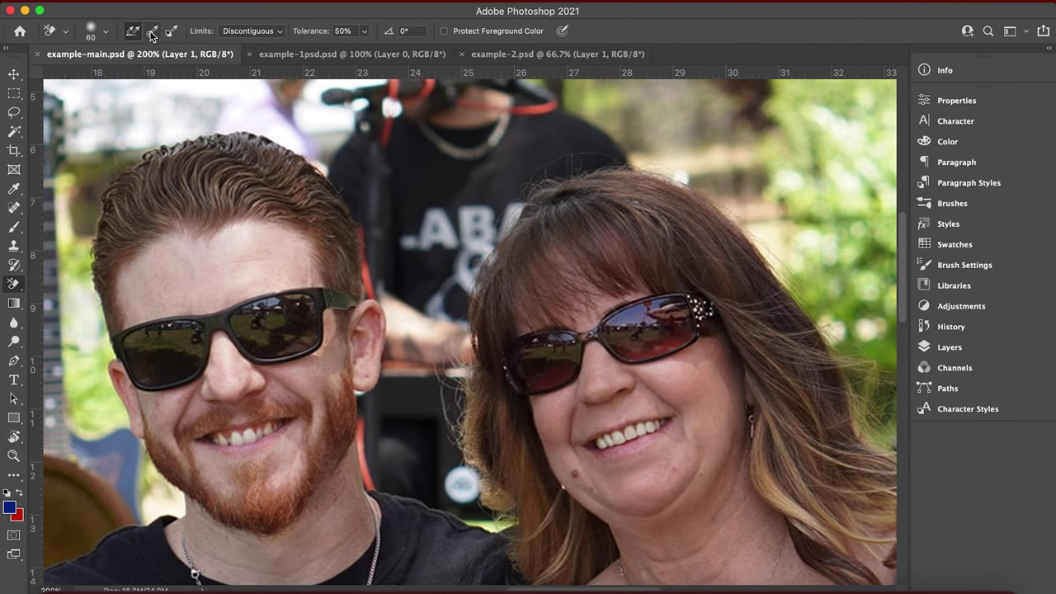
# Set sampling to Once, try erasing from the black shirt across the woman's hair and sunglasses, and undo the strokes
pyautogui.click(152, 33)
pyautogui.moveTo(433, 186)
pyautogui.mouseDown()
pyautogui.moveTo(503, 212)
pyautogui.moveTo(557, 283)
pyautogui.moveTo(576, 326)
pyautogui.moveTo(572, 355)
pyautogui.moveTo(519, 368)
pyautogui.moveTo(536, 338)
pyautogui.mouseUp()
pyautogui.rightClick(507, 293)
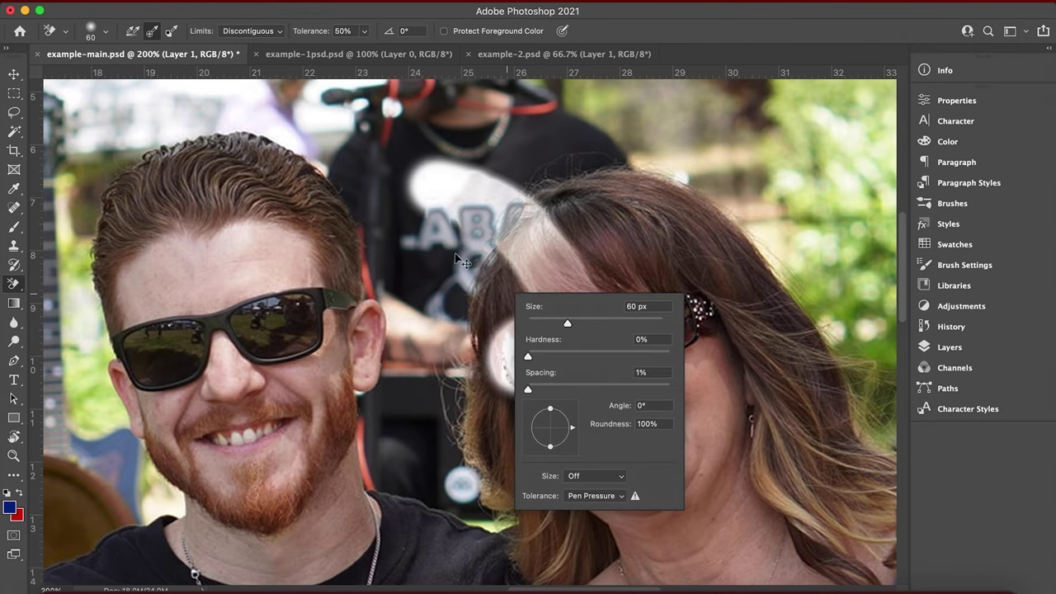
pyautogui.click(404, 281)
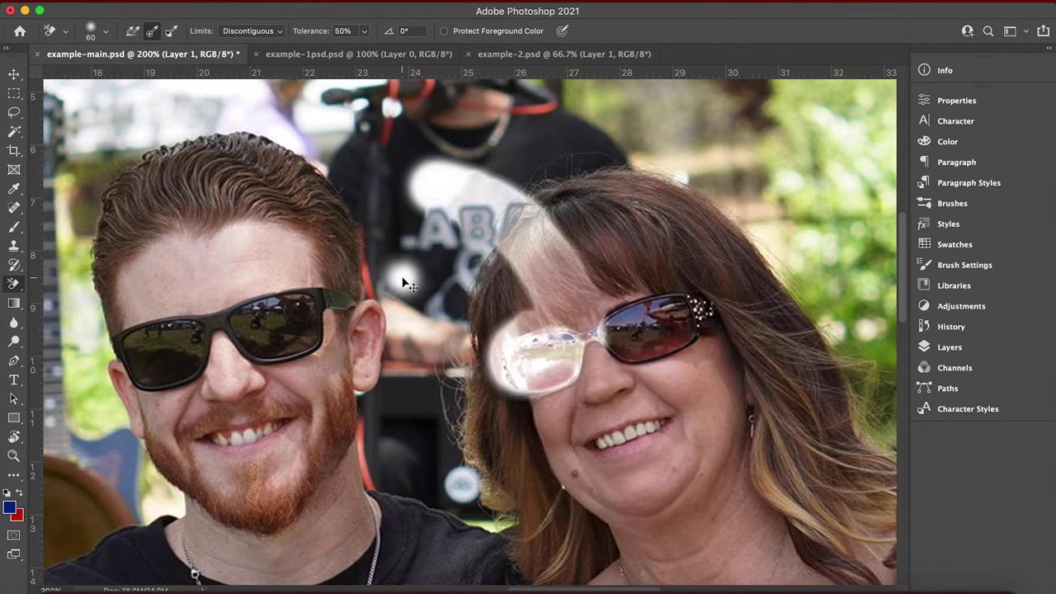
pyautogui.press('super+z')
pyautogui.press('super+z')
pyautogui.press('super+z')
pyautogui.press('super+z')
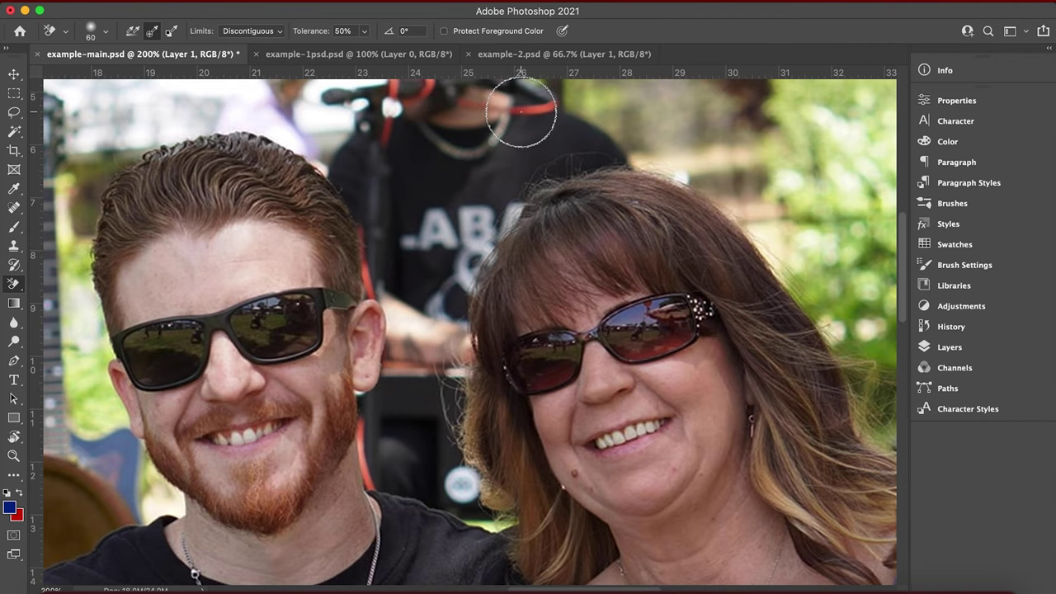
# Try erasing the red microphone cable with Discontiguous limits, and repeat the stroke with the limits set to Contiguous
pyautogui.moveTo(521, 113)
pyautogui.mouseDown()
pyautogui.moveTo(537, 107)
pyautogui.moveTo(490, 115)
pyautogui.moveTo(373, 107)
pyautogui.moveTo(391, 101)
pyautogui.moveTo(350, 264)
pyautogui.moveTo(388, 390)
pyautogui.moveTo(377, 437)
pyautogui.moveTo(389, 490)
pyautogui.moveTo(396, 472)
pyautogui.moveTo(360, 424)
pyautogui.mouseUp()
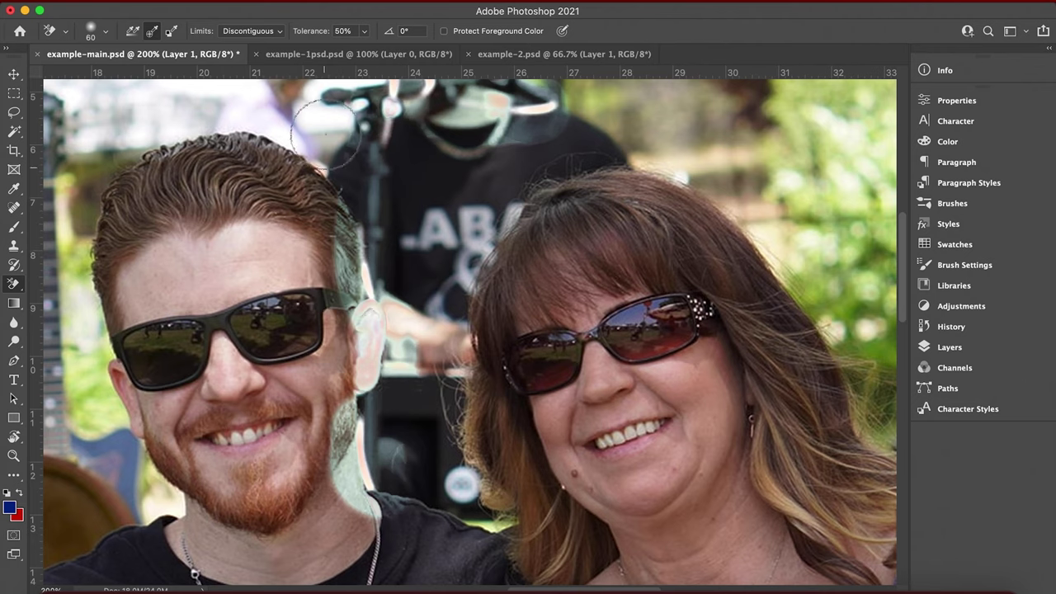
pyautogui.click(256, 39)
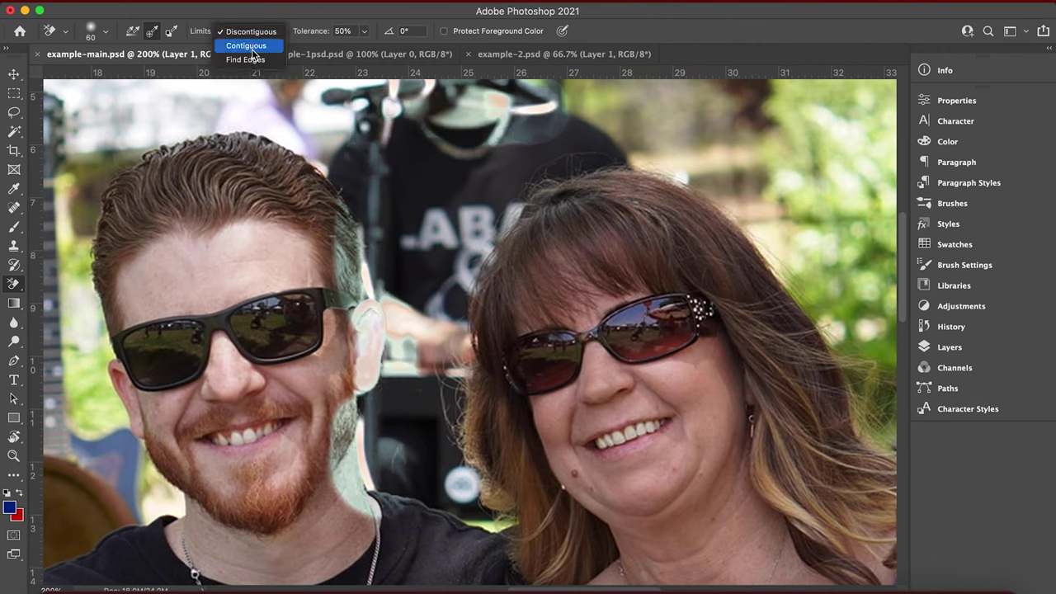
pyautogui.click(245, 44)
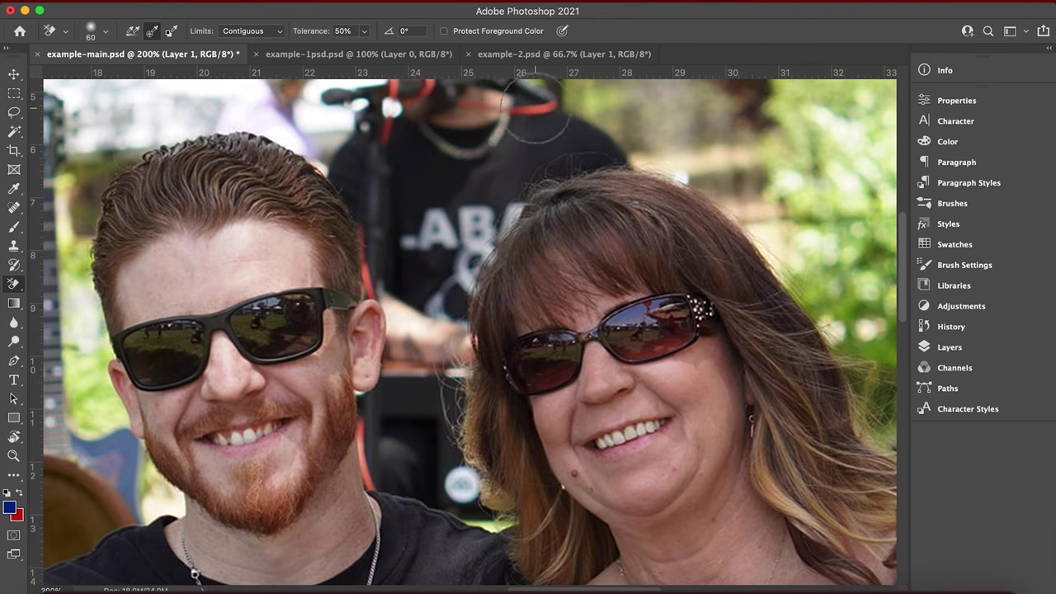
pyautogui.moveTo(515, 110)
pyautogui.mouseDown()
pyautogui.moveTo(456, 99)
pyautogui.moveTo(392, 87)
pyautogui.mouseUp()
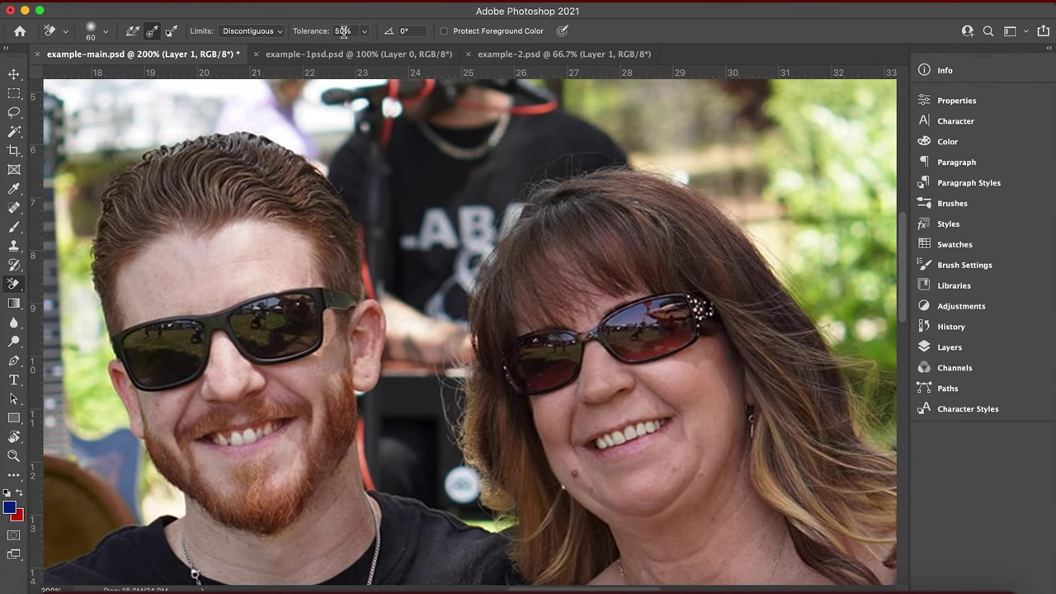
# Set the Background Eraser tolerance to 10% and try erasing the red microphone cable
pyautogui.click(341, 30)
pyautogui.click(522, 112)
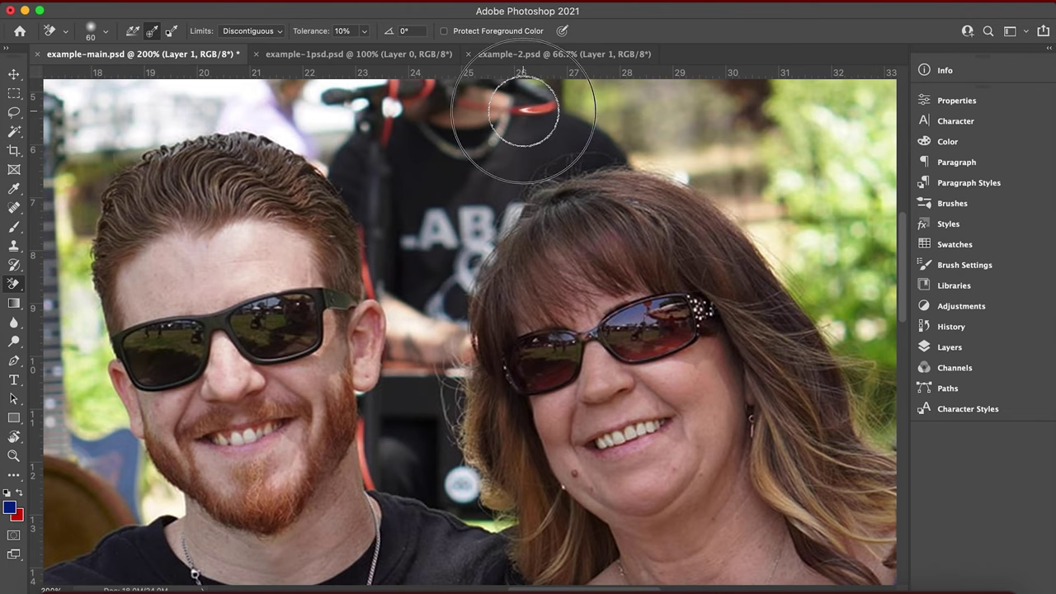
pyautogui.moveTo(521, 112)
pyautogui.mouseDown()
pyautogui.moveTo(509, 109)
pyautogui.moveTo(539, 108)
pyautogui.mouseUp()
pyautogui.click(531, 110)
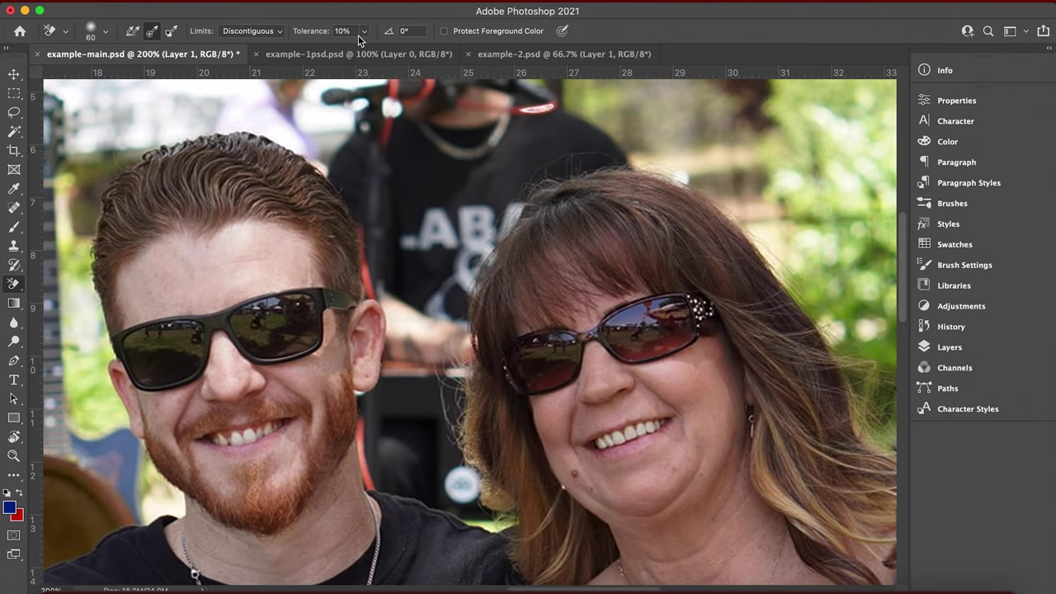
# Set the tolerance to 100%, try erasing around the end of the red cable, and undo the stroke
pyautogui.press('Return')
pyautogui.click(340, 31)
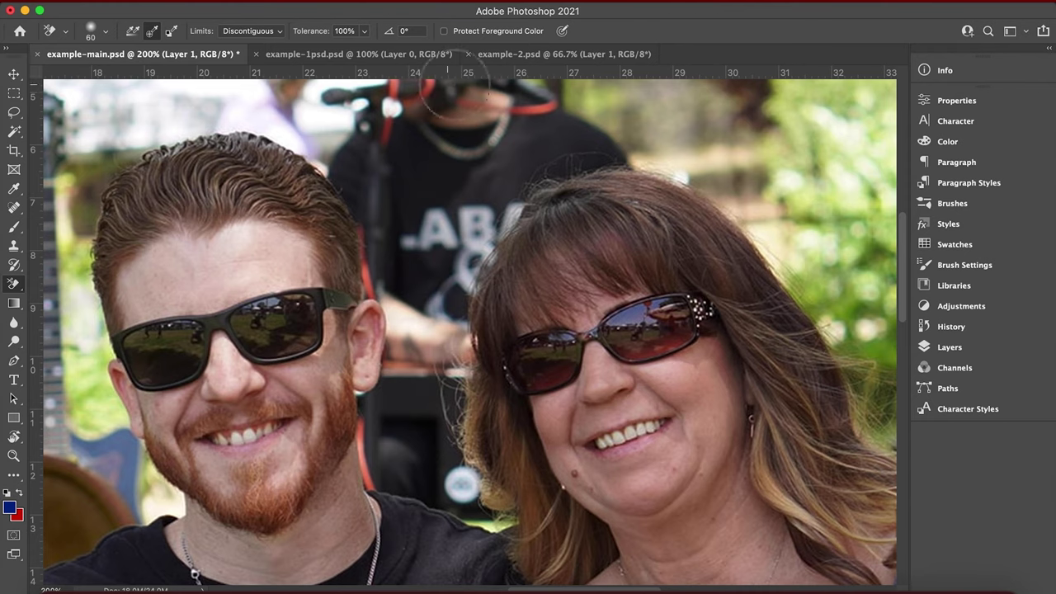
pyautogui.moveTo(505, 103)
pyautogui.mouseDown()
pyautogui.moveTo(528, 114)
pyautogui.moveTo(548, 104)
pyautogui.mouseUp()
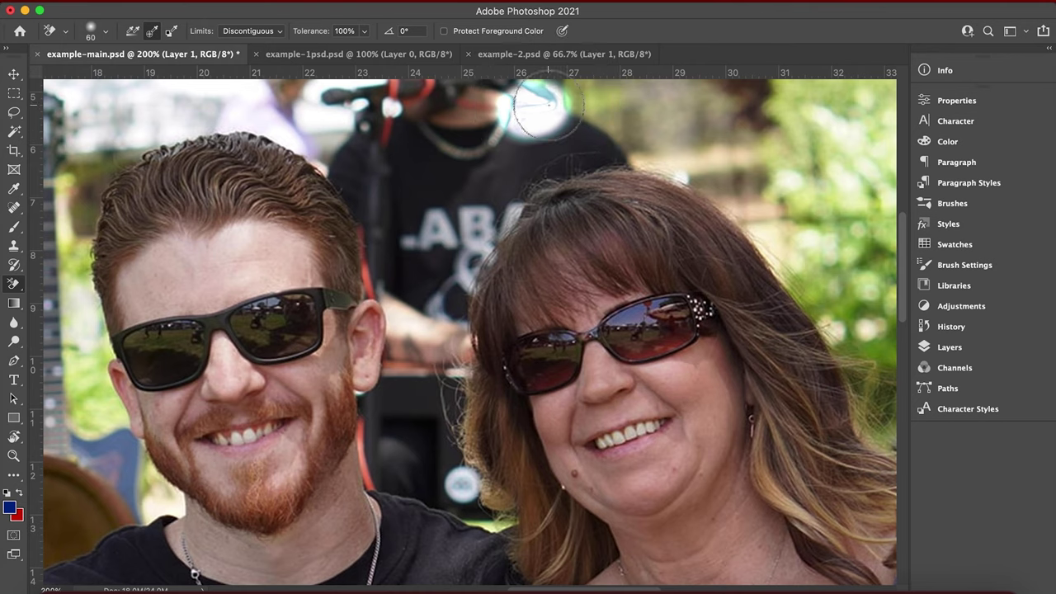
pyautogui.press('super+z')
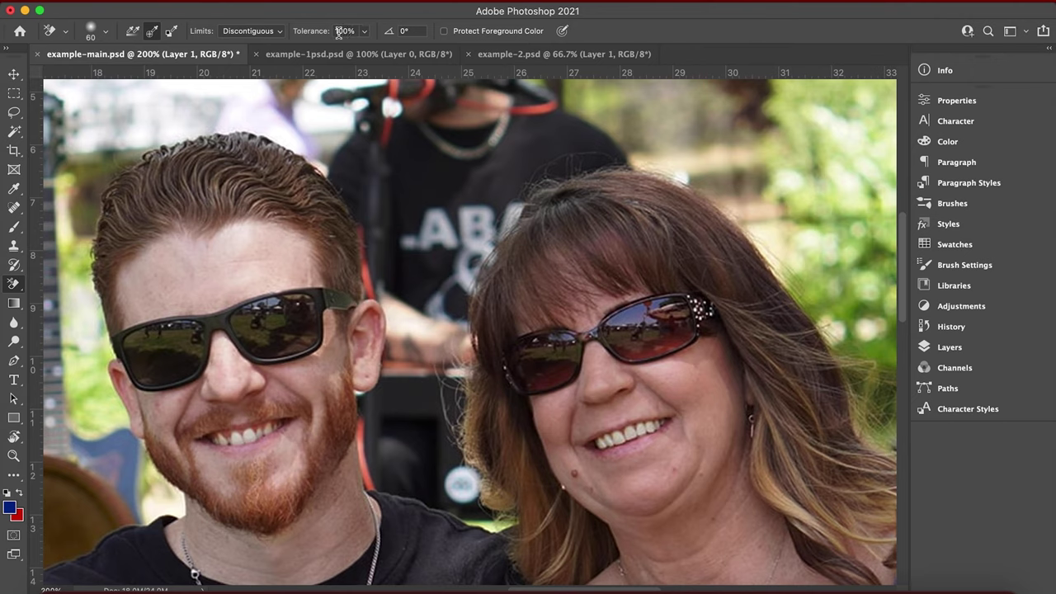
# Set the tolerance to 40% and the brush size to 15 px, try erasing along the red cable, and undo it
pyautogui.press('Return')
pyautogui.press('[')
pyautogui.press('[')
pyautogui.press('[')
pyautogui.moveTo(551, 104); pyautogui.dragTo(466, 105)
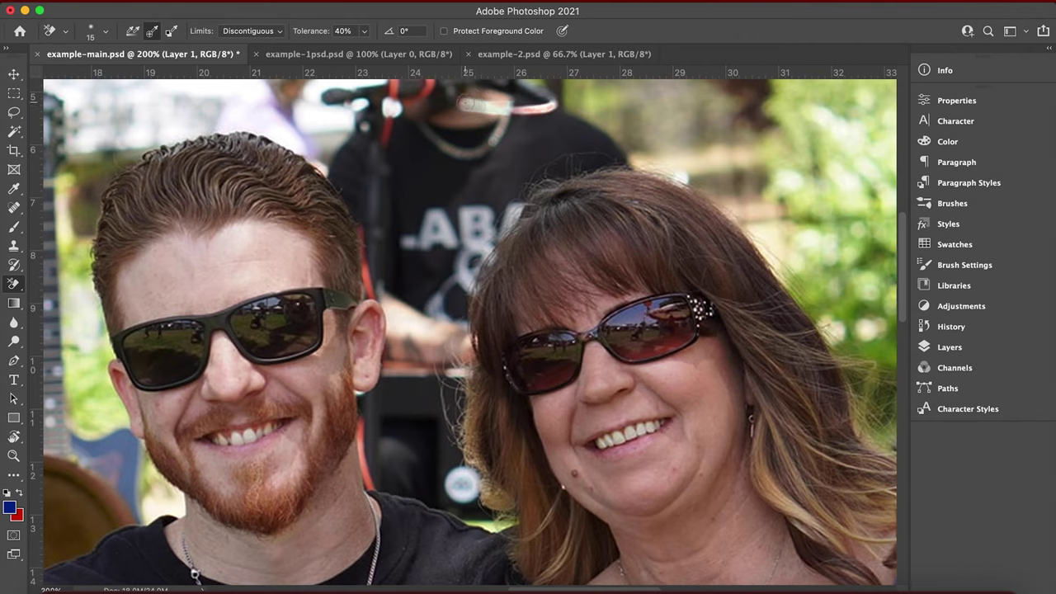
pyautogui.press('super+z')
# Set the tolerance to 20% and erase along the red cable with the brush reduced to 9 px
pyautogui.click(334, 31)
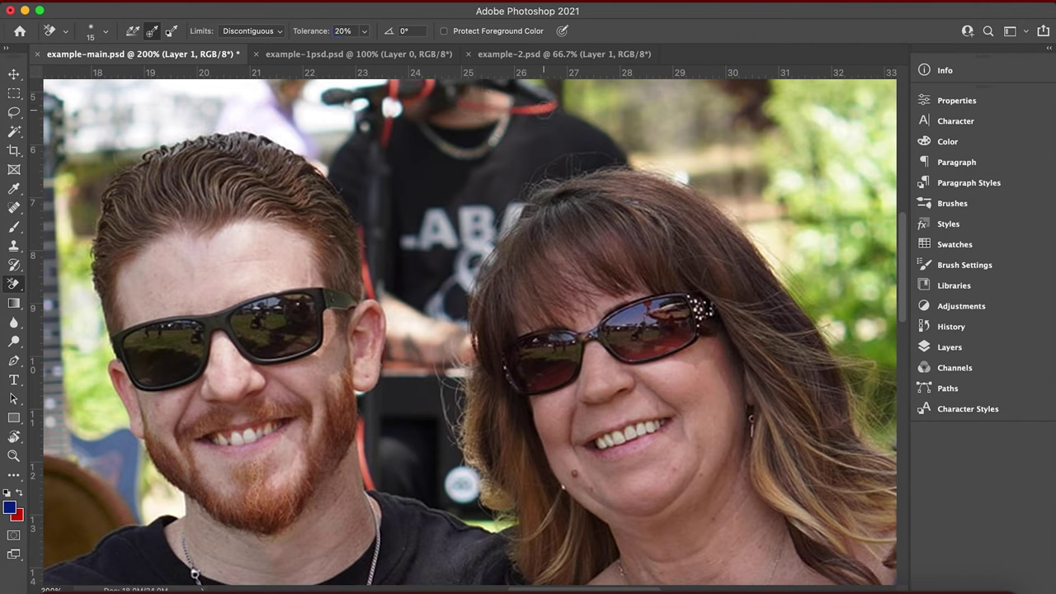
pyautogui.moveTo(532, 109); pyautogui.dragTo(505, 107)
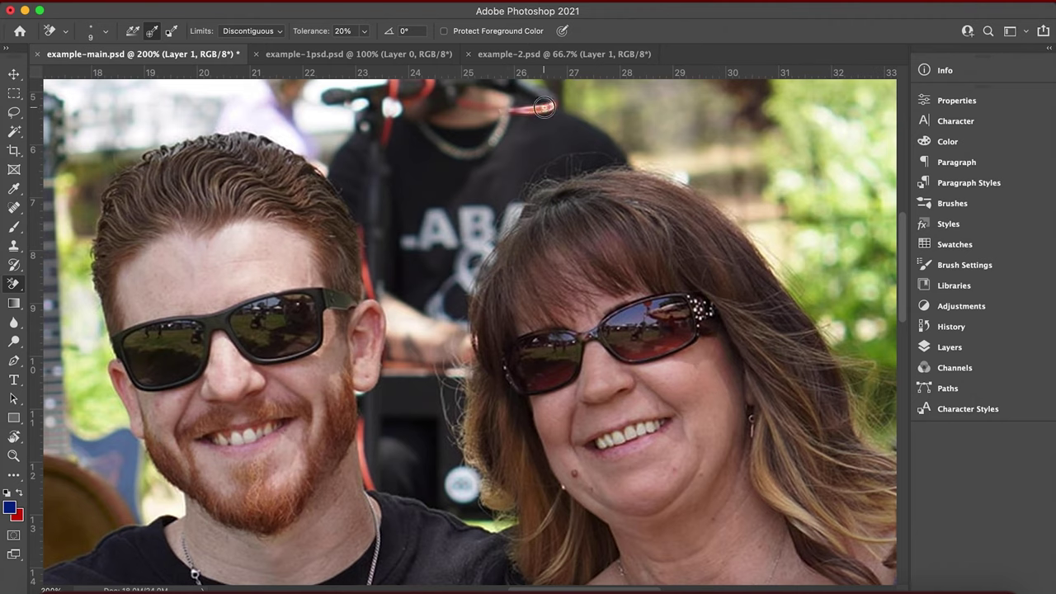
pyautogui.moveTo(551, 104); pyautogui.dragTo(528, 109)
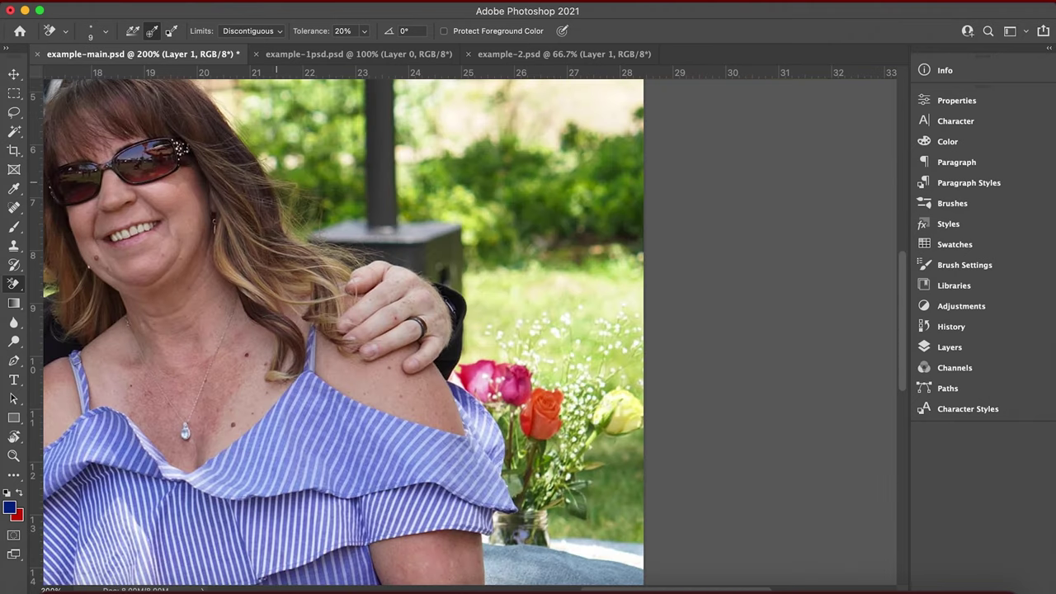
pyautogui.moveTo(216, 258); pyautogui.dragTo(543, 405)
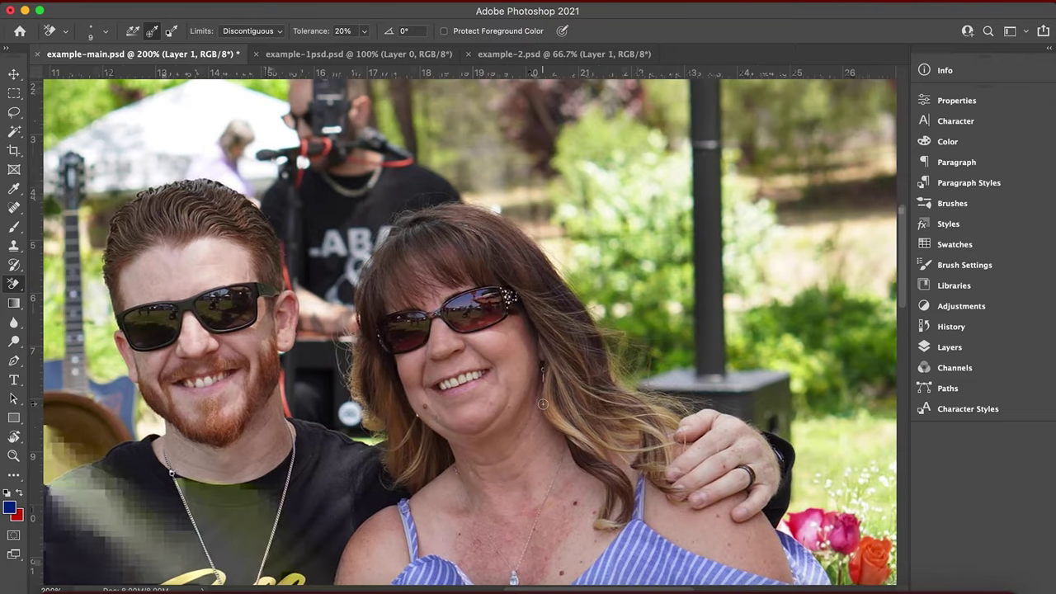
# Try erasing the bright background beside the woman's hair at 20% tolerance, and undo the strokes
pyautogui.press('super+equal')
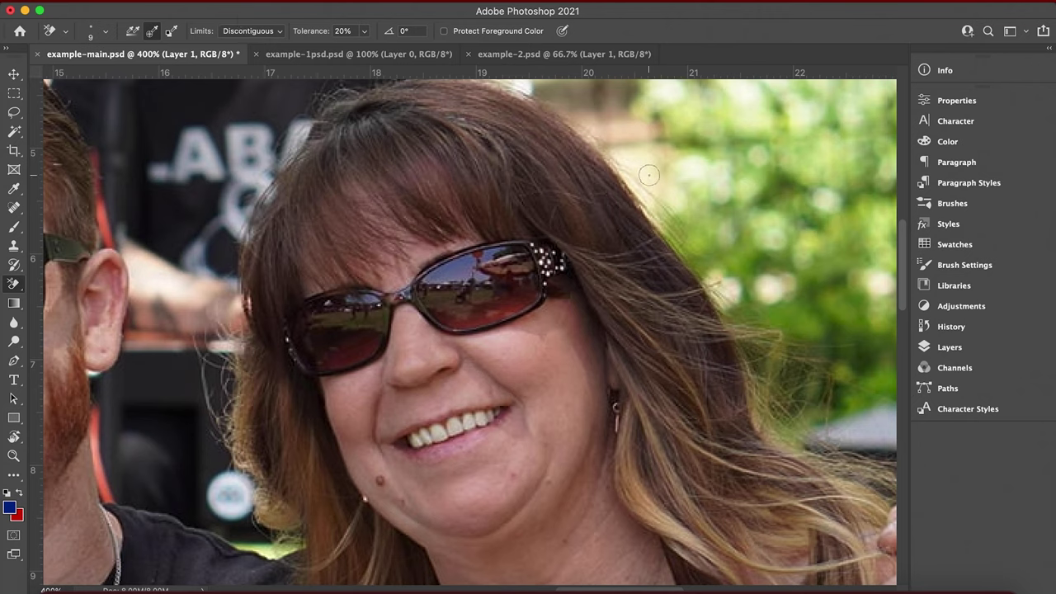
pyautogui.moveTo(649, 175)
pyautogui.mouseDown()
pyautogui.moveTo(621, 157)
pyautogui.moveTo(660, 202)
pyautogui.mouseUp()
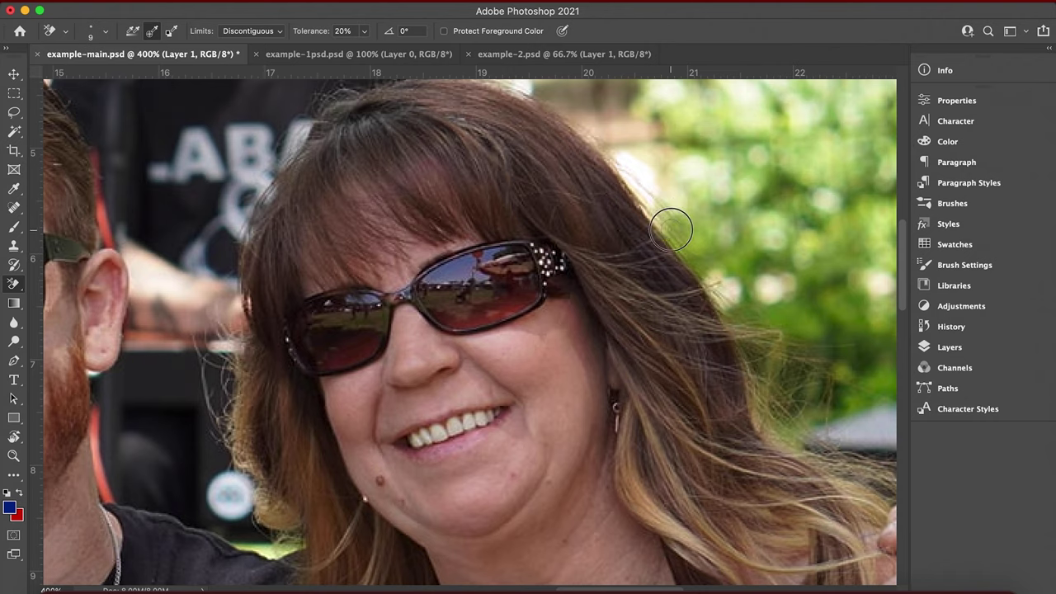
pyautogui.moveTo(645, 192)
pyautogui.mouseDown()
pyautogui.moveTo(700, 249)
pyautogui.moveTo(697, 219)
pyautogui.moveTo(645, 184)
pyautogui.moveTo(703, 245)
pyautogui.moveTo(646, 200)
pyautogui.moveTo(712, 264)
pyautogui.moveTo(644, 191)
pyautogui.moveTo(717, 266)
pyautogui.moveTo(727, 233)
pyautogui.mouseUp()
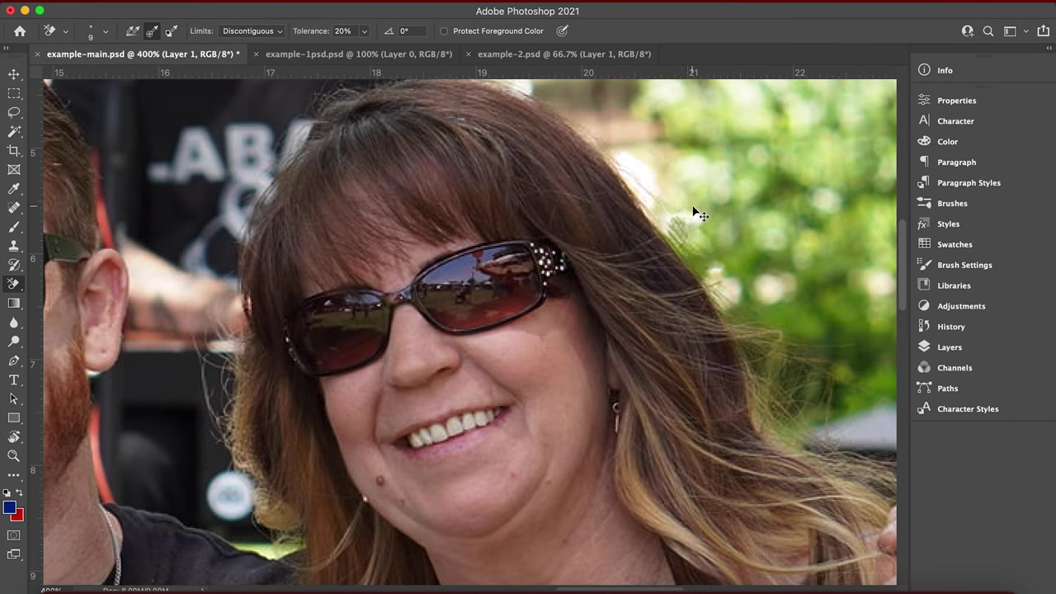
pyautogui.press('super+z')
pyautogui.press('super+z')
pyautogui.press('super+z')
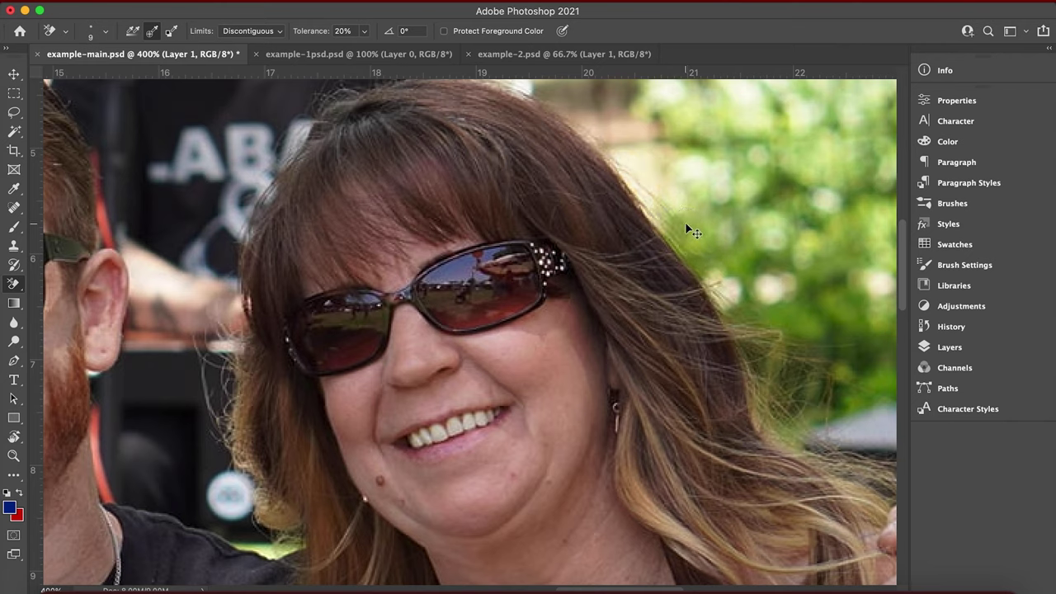
# Set the Background Eraser tolerance to 40% and erase the bright background beside the sunglasses side of the woman's hair
pyautogui.click(333, 31)
pyautogui.press(']')
pyautogui.moveTo(677, 182)
pyautogui.mouseDown()
pyautogui.moveTo(699, 229)
pyautogui.moveTo(624, 163)
pyautogui.moveTo(689, 246)
pyautogui.moveTo(613, 137)
pyautogui.moveTo(575, 103)
pyautogui.moveTo(634, 166)
pyautogui.moveTo(558, 90)
pyautogui.moveTo(654, 152)
pyautogui.moveTo(536, 85)
pyautogui.mouseUp()
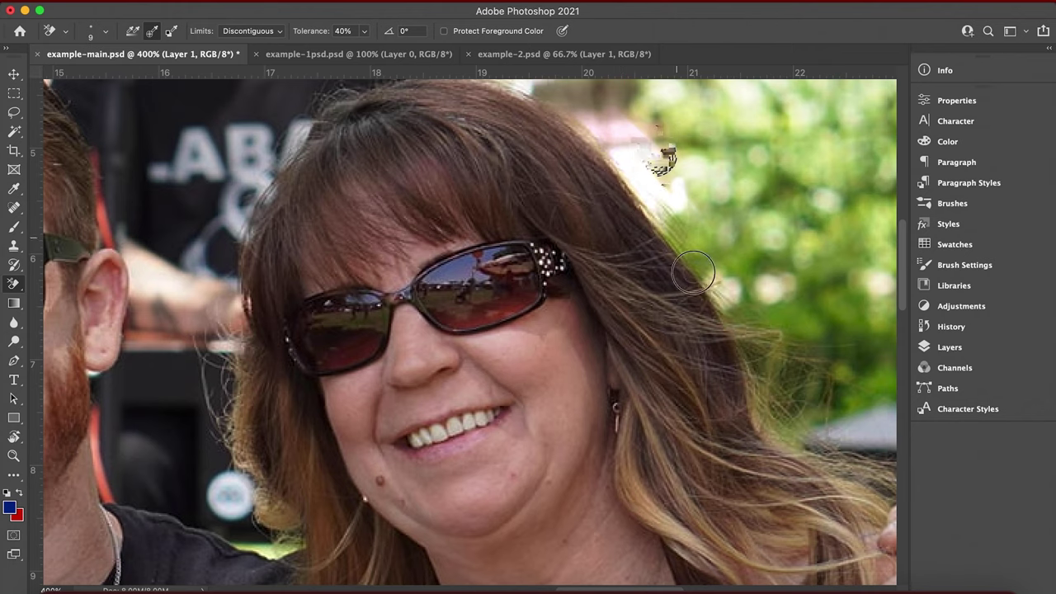
pyautogui.moveTo(698, 245)
pyautogui.mouseDown()
pyautogui.moveTo(728, 300)
pyautogui.moveTo(662, 203)
pyautogui.moveTo(710, 269)
pyautogui.moveTo(659, 213)
pyautogui.moveTo(717, 288)
pyautogui.moveTo(676, 193)
pyautogui.moveTo(745, 289)
pyautogui.moveTo(670, 197)
pyautogui.moveTo(722, 276)
pyautogui.moveTo(669, 193)
pyautogui.moveTo(681, 204)
pyautogui.moveTo(681, 217)
pyautogui.moveTo(665, 196)
pyautogui.moveTo(719, 268)
pyautogui.moveTo(657, 196)
pyautogui.moveTo(711, 268)
pyautogui.moveTo(658, 207)
pyautogui.moveTo(708, 262)
pyautogui.moveTo(662, 217)
pyautogui.moveTo(692, 264)
pyautogui.moveTo(648, 208)
pyautogui.moveTo(679, 241)
pyautogui.mouseUp()
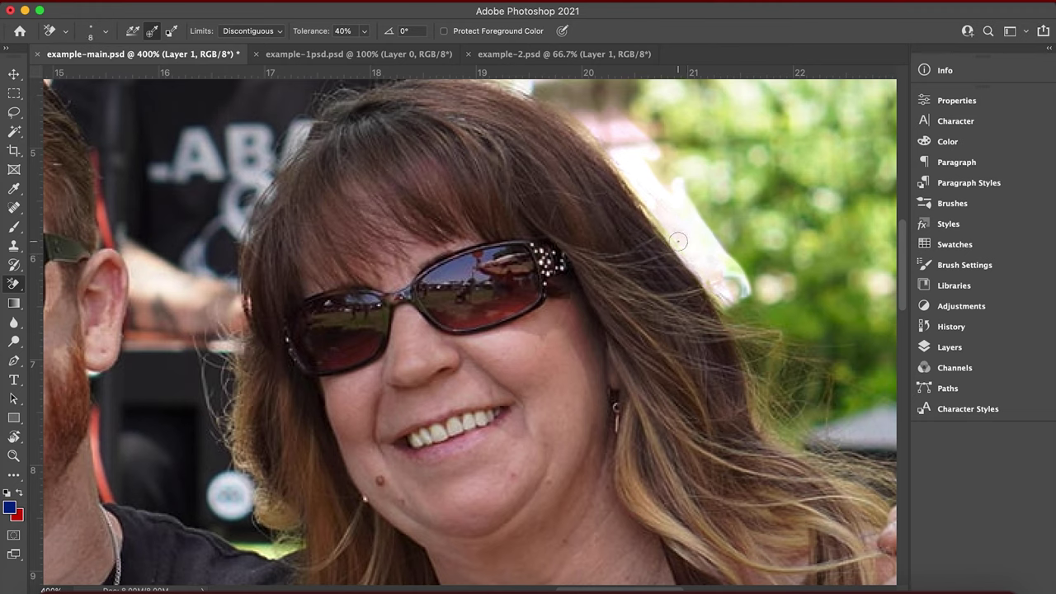
# Reduce the brush to 5 px and erase closely along the woman's hair edge from the crown down towards the hand on her shoulder
pyautogui.moveTo(672, 238); pyautogui.dragTo(690, 259)
pyautogui.moveTo(653, 208)
pyautogui.mouseDown()
pyautogui.moveTo(671, 229)
pyautogui.moveTo(625, 167)
pyautogui.moveTo(640, 173)
pyautogui.moveTo(577, 115)
pyautogui.mouseUp()
pyautogui.moveTo(487, 177); pyautogui.dragTo(498, 247)
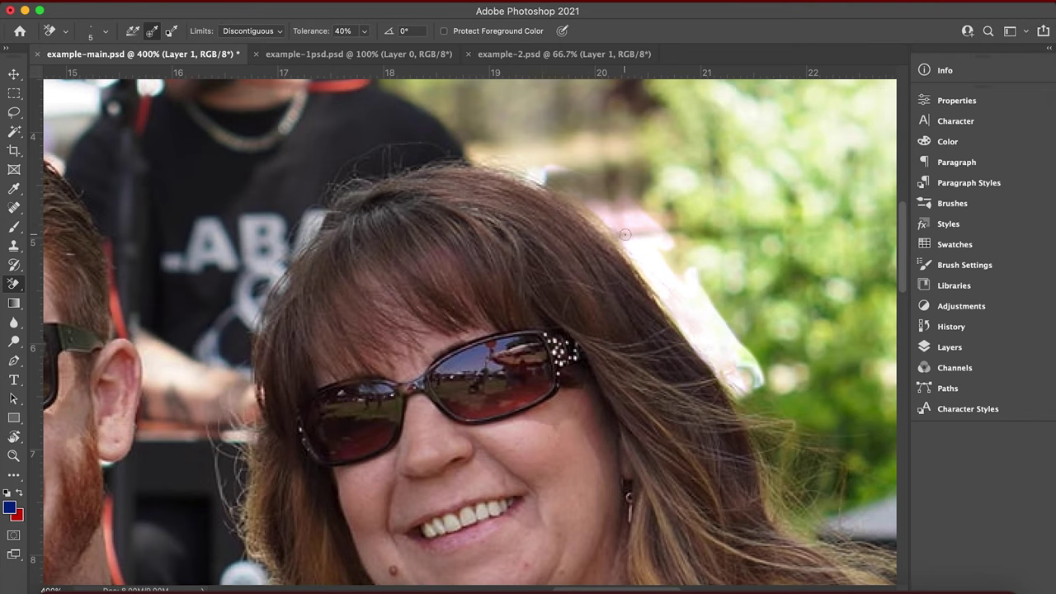
pyautogui.moveTo(626, 235)
pyautogui.mouseDown()
pyautogui.moveTo(604, 214)
pyautogui.moveTo(639, 262)
pyautogui.moveTo(613, 210)
pyautogui.moveTo(650, 239)
pyautogui.moveTo(591, 198)
pyautogui.moveTo(605, 216)
pyautogui.moveTo(553, 178)
pyautogui.moveTo(448, 156)
pyautogui.moveTo(487, 155)
pyautogui.moveTo(606, 209)
pyautogui.moveTo(529, 161)
pyautogui.mouseUp()
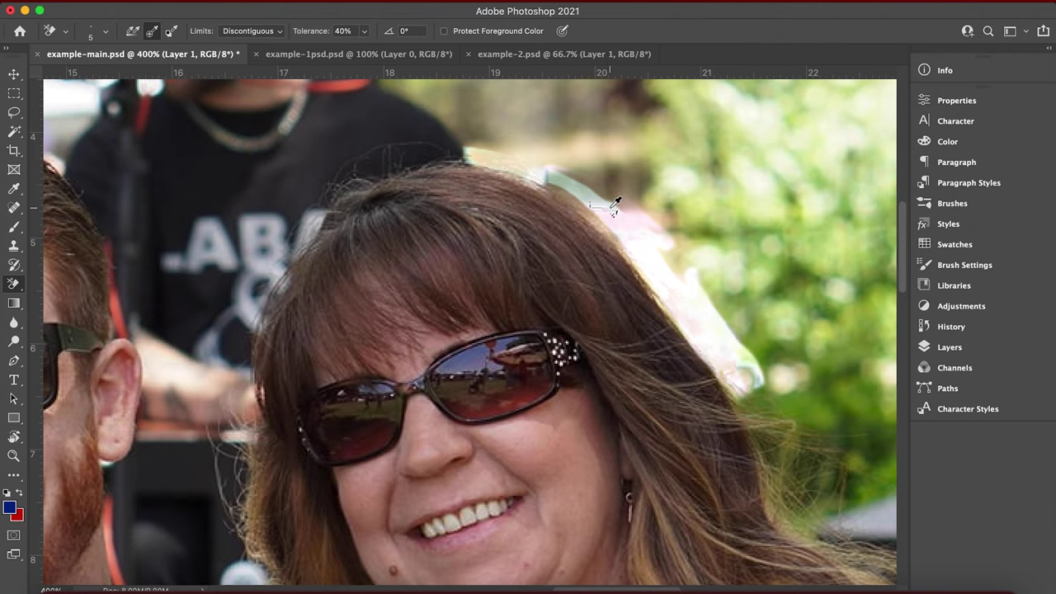
pyautogui.moveTo(584, 195)
pyautogui.mouseDown()
pyautogui.moveTo(607, 211)
pyautogui.moveTo(558, 174)
pyautogui.moveTo(612, 217)
pyautogui.moveTo(570, 183)
pyautogui.moveTo(559, 180)
pyautogui.moveTo(600, 209)
pyautogui.moveTo(543, 176)
pyautogui.moveTo(600, 199)
pyautogui.mouseUp()
pyautogui.moveTo(621, 235)
pyautogui.mouseDown()
pyautogui.moveTo(631, 210)
pyautogui.moveTo(642, 246)
pyautogui.moveTo(598, 200)
pyautogui.moveTo(634, 238)
pyautogui.moveTo(602, 211)
pyautogui.moveTo(619, 229)
pyautogui.moveTo(602, 204)
pyautogui.moveTo(645, 239)
pyautogui.moveTo(623, 216)
pyautogui.mouseUp()
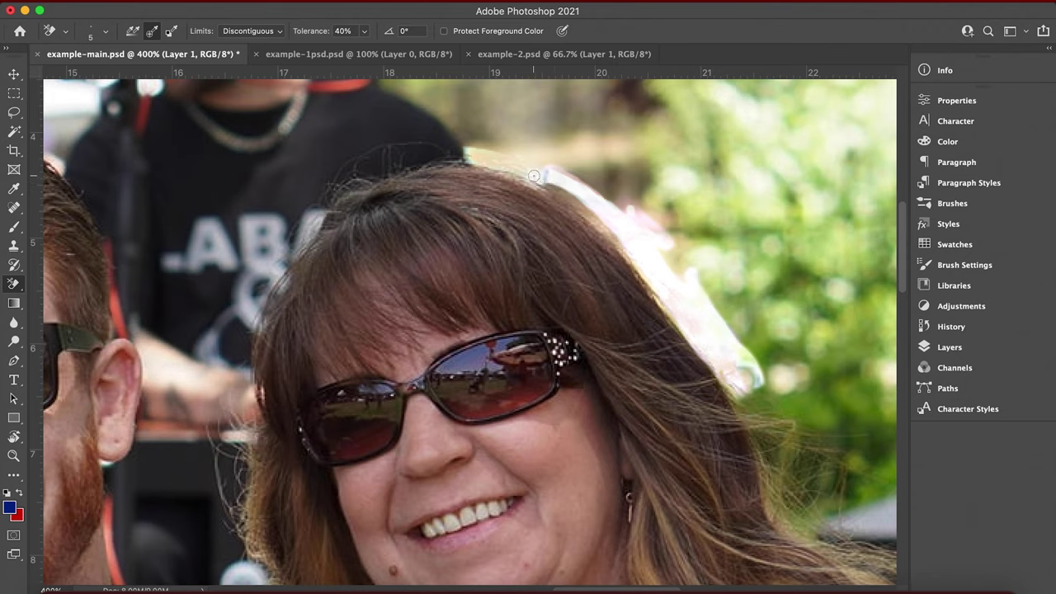
pyautogui.moveTo(540, 174)
pyautogui.mouseDown()
pyautogui.moveTo(469, 157)
pyautogui.moveTo(570, 176)
pyautogui.moveTo(464, 156)
pyautogui.moveTo(516, 168)
pyautogui.mouseUp()
pyautogui.moveTo(590, 199)
pyautogui.mouseDown()
pyautogui.moveTo(728, 368)
pyautogui.moveTo(812, 514)
pyautogui.moveTo(753, 400)
pyautogui.moveTo(832, 493)
pyautogui.moveTo(858, 482)
pyautogui.moveTo(815, 413)
pyautogui.moveTo(855, 467)
pyautogui.mouseUp()
# Set the brush size to 10 px and erase the background above the crown of the woman's hair
pyautogui.press(']')
pyautogui.press(']')
pyautogui.press(']')
pyautogui.press(']')
pyautogui.press(']')
pyautogui.press(']')
pyautogui.press(']')
pyautogui.press(']')
pyautogui.press('[')
pyautogui.press('[')
pyautogui.press('[')
pyautogui.moveTo(460, 152); pyautogui.dragTo(331, 189)
# Erase the background along the woman's hair on the side facing the man, down to his shoulder
pyautogui.hscroll(-10, 624, 184)
pyautogui.scroll(-5, 625, 184)
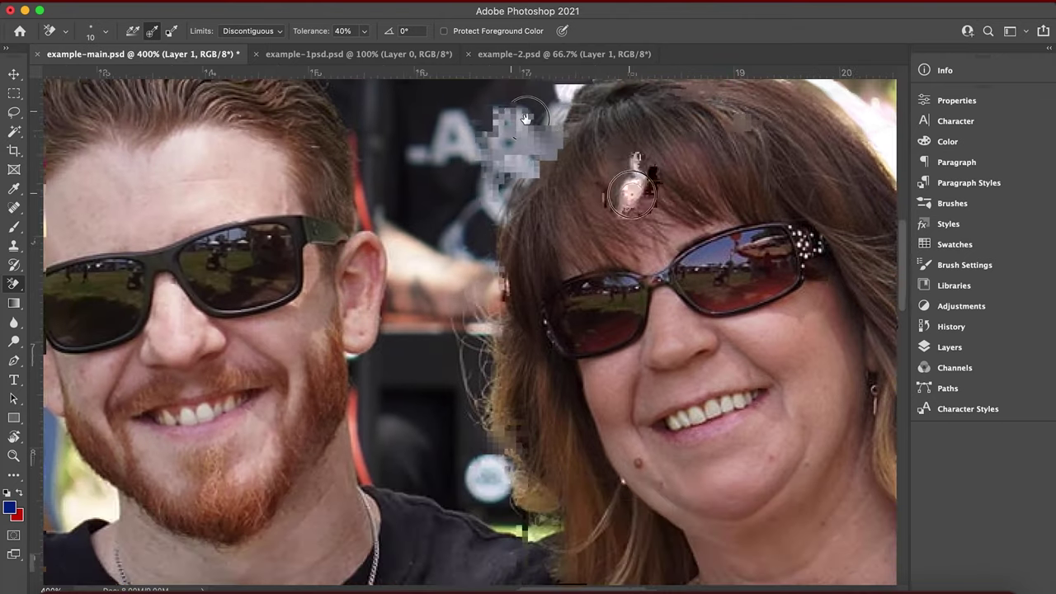
pyautogui.hscroll(-3, 625, 184)
pyautogui.scroll(3, 625, 184)
pyautogui.moveTo(622, 164); pyautogui.dragTo(604, 251)
pyautogui.scroll(-3, 604, 248)
pyautogui.moveTo(576, 163)
pyautogui.mouseDown()
pyautogui.moveTo(555, 297)
pyautogui.moveTo(565, 470)
pyautogui.moveTo(598, 532)
pyautogui.mouseUp()
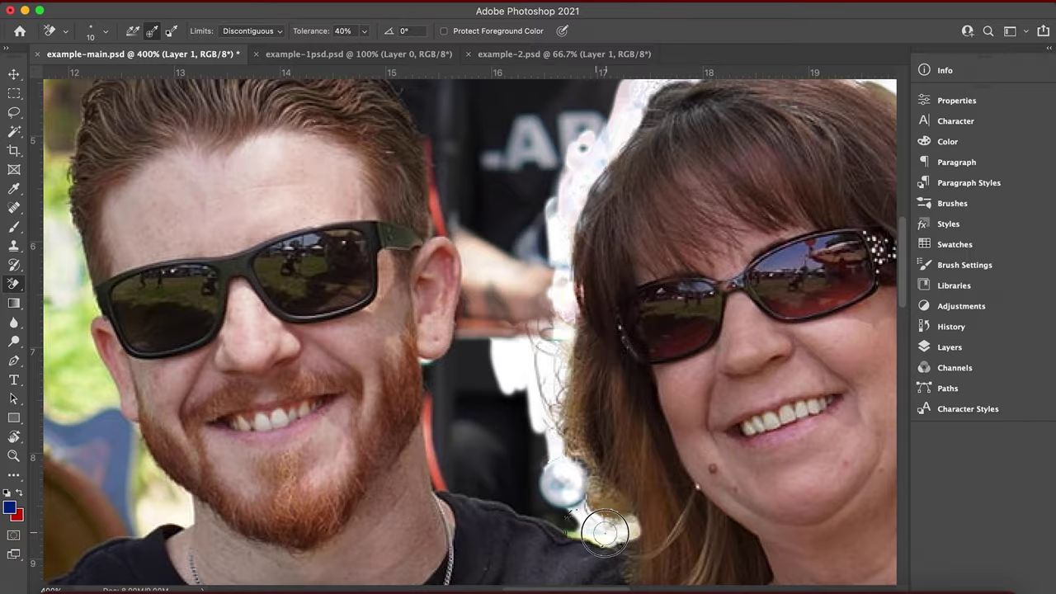
# Show the layers and paste the unerased photo as a new layer above Layer 1
pyautogui.hotkey('ctrl', '-')
pyautogui.moveTo(818, 382)
pyautogui.mouseDown()
pyautogui.moveTo(776, 327)
pyautogui.moveTo(782, 340)
pyautogui.mouseUp()
pyautogui.hscroll(8, 708, 345)
pyautogui.moveTo(688, 381)
pyautogui.mouseDown()
pyautogui.moveTo(733, 385)
pyautogui.moveTo(674, 375)
pyautogui.moveTo(746, 381)
pyautogui.mouseUp()
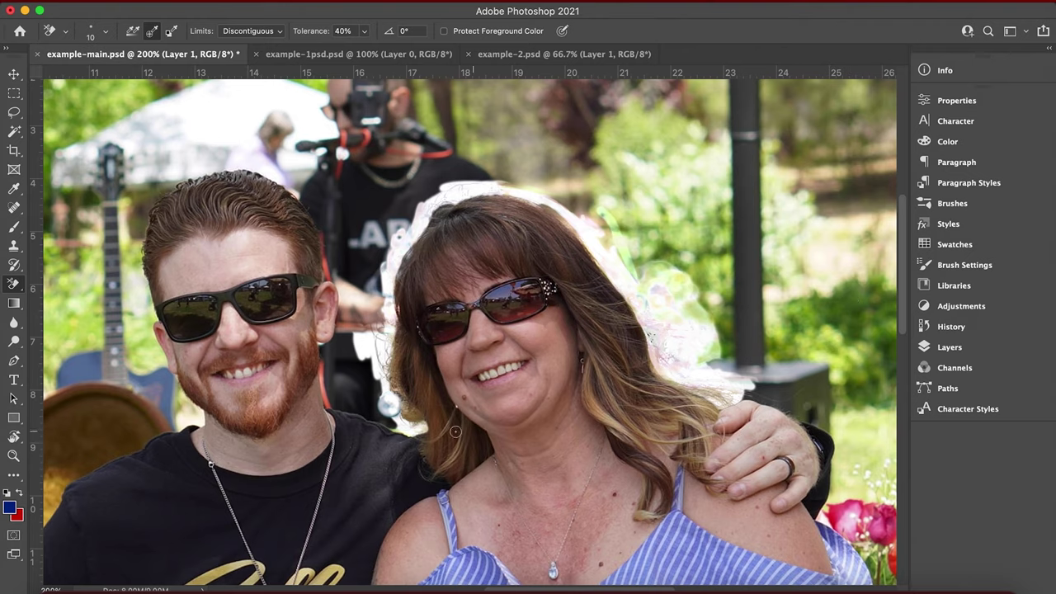
pyautogui.scroll(-4, 455, 431)
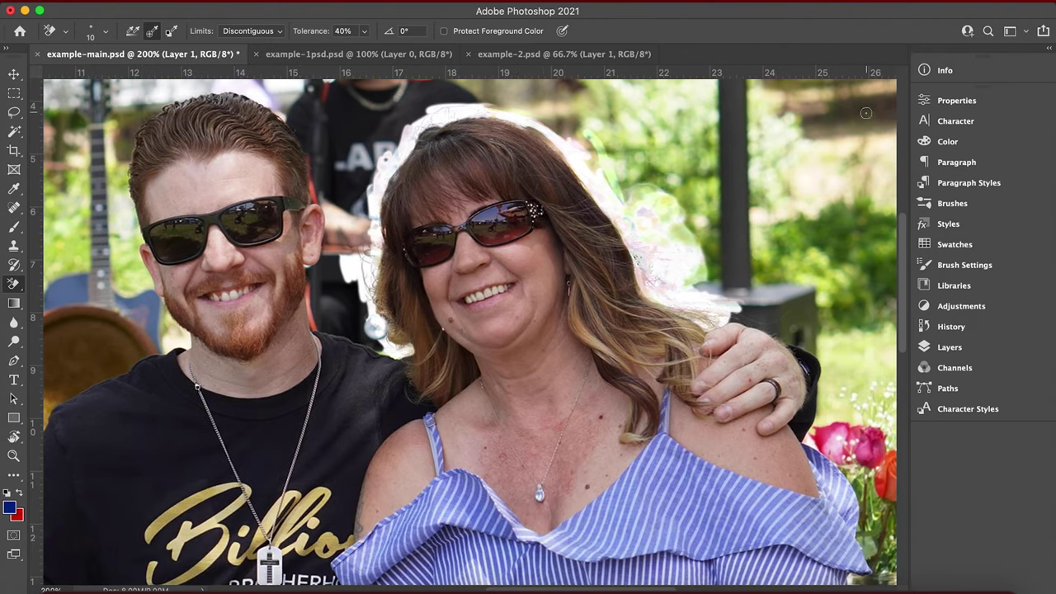
pyautogui.click(968, 348)
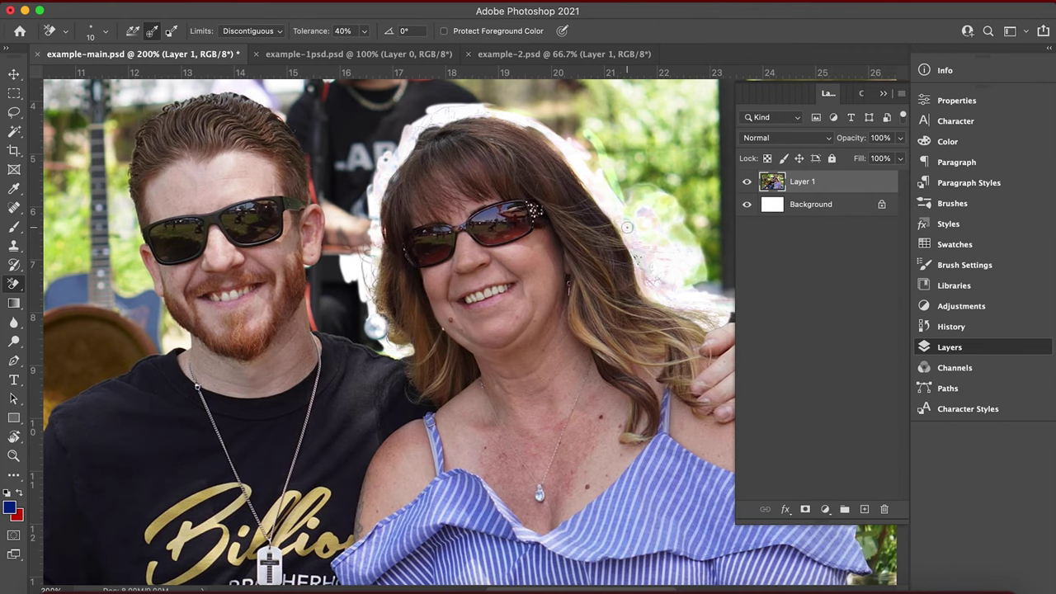
pyautogui.press('super+v')
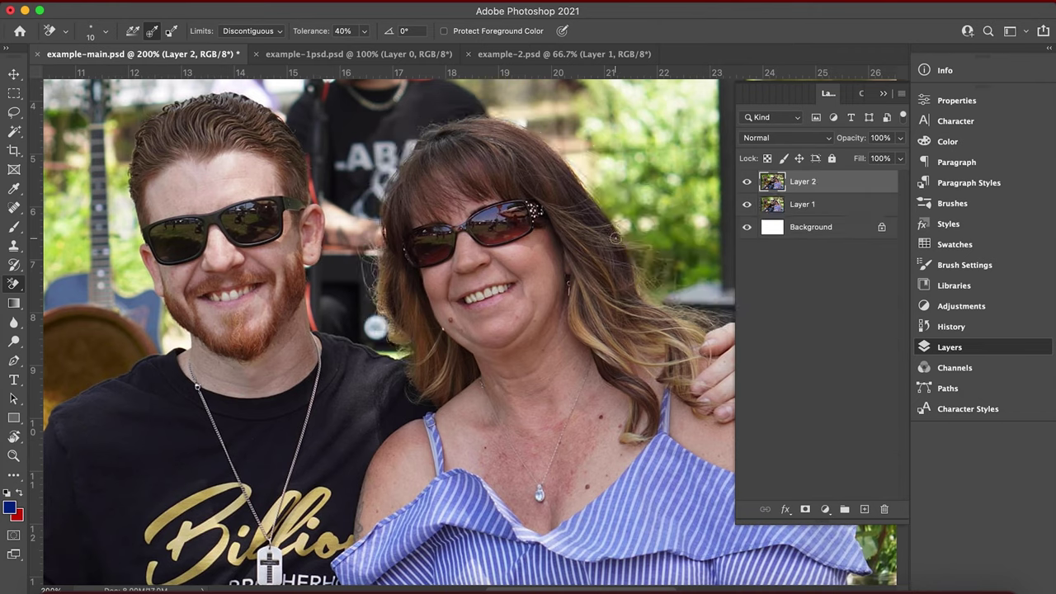
# Toggle Layer 2's visibility to compare the original with the erased photo, and leave Layer 2 hidden
pyautogui.press('v')
pyautogui.click(747, 181)
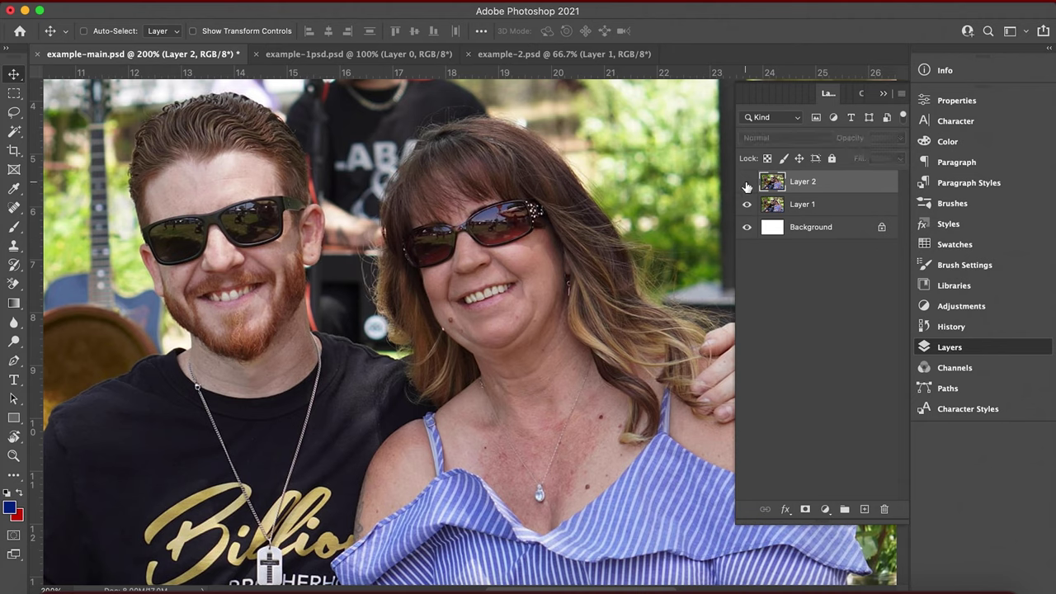
pyautogui.click(747, 182)
pyautogui.click(747, 183)
pyautogui.click(747, 183)
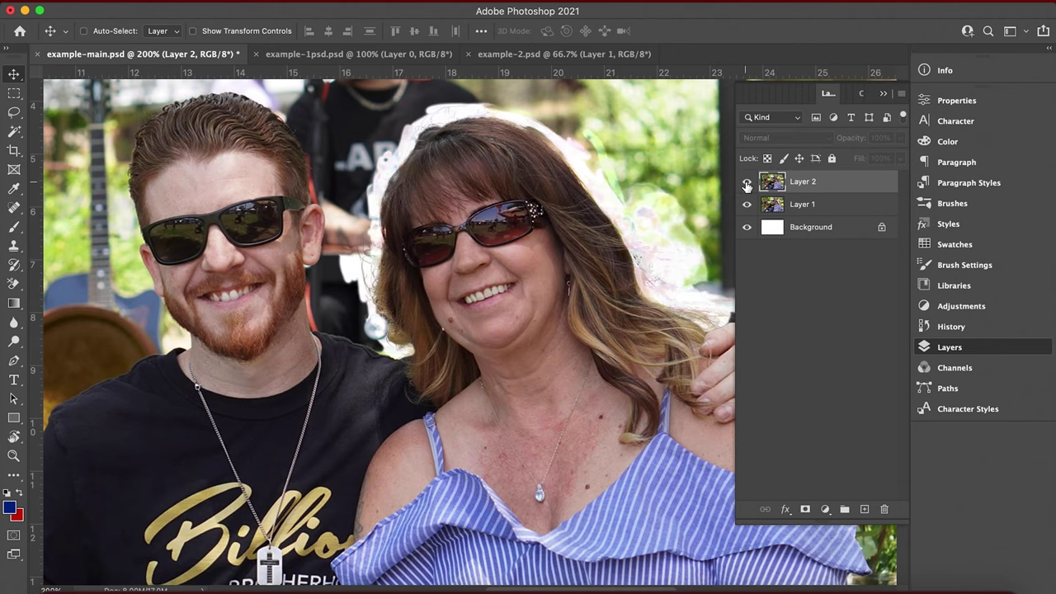
pyautogui.click(747, 183)
pyautogui.click(748, 184)
pyautogui.click(748, 183)
pyautogui.click(747, 183)
pyautogui.click(748, 183)
pyautogui.click(747, 183)
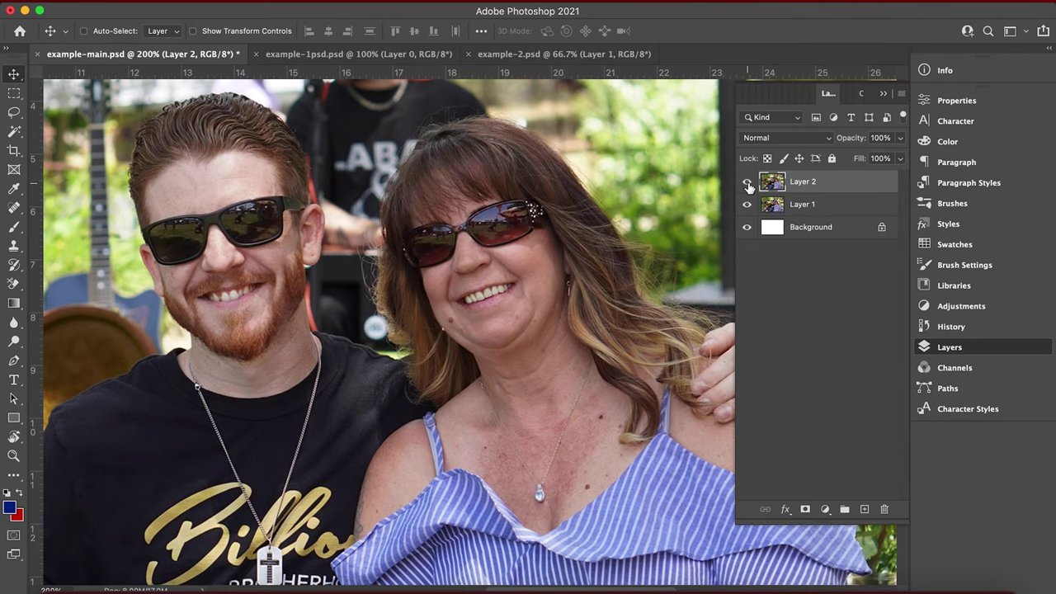
pyautogui.click(748, 183)
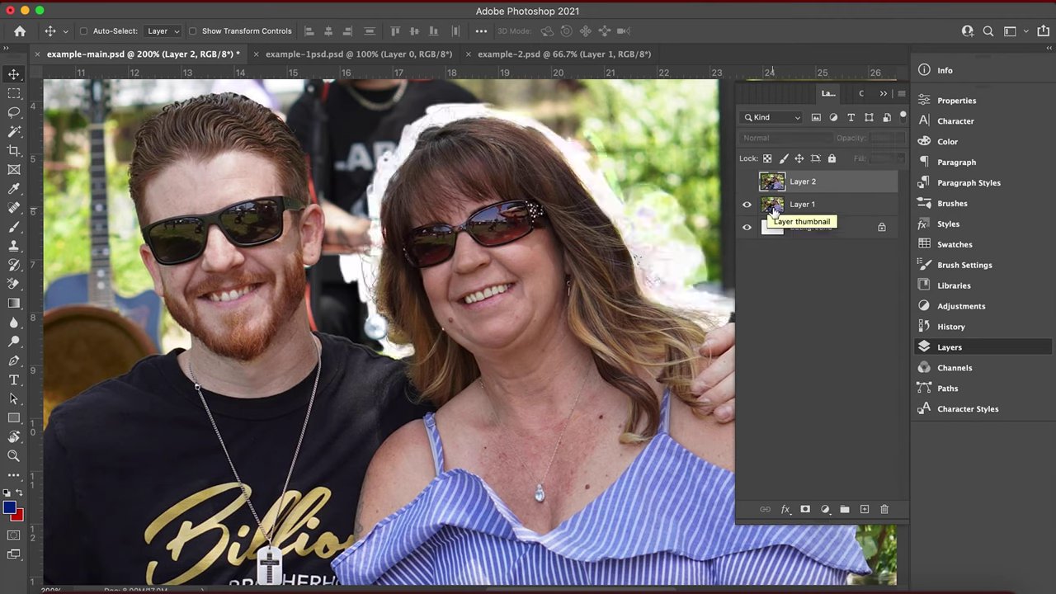
# Select Layer 1 and use the Background Eraser along the man's hair and ear on the side facing the woman
pyautogui.press('super')
pyautogui.keyDown('super'); pyautogui.click(776, 210); pyautogui.keyUp('super')
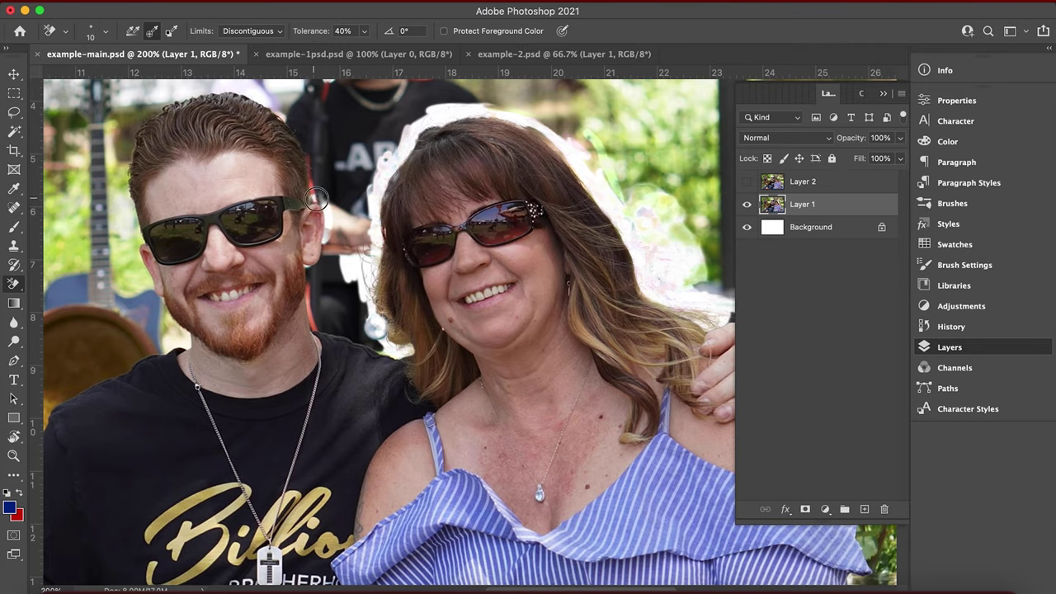
pyautogui.press('super+plus')
pyautogui.press('super+plus')
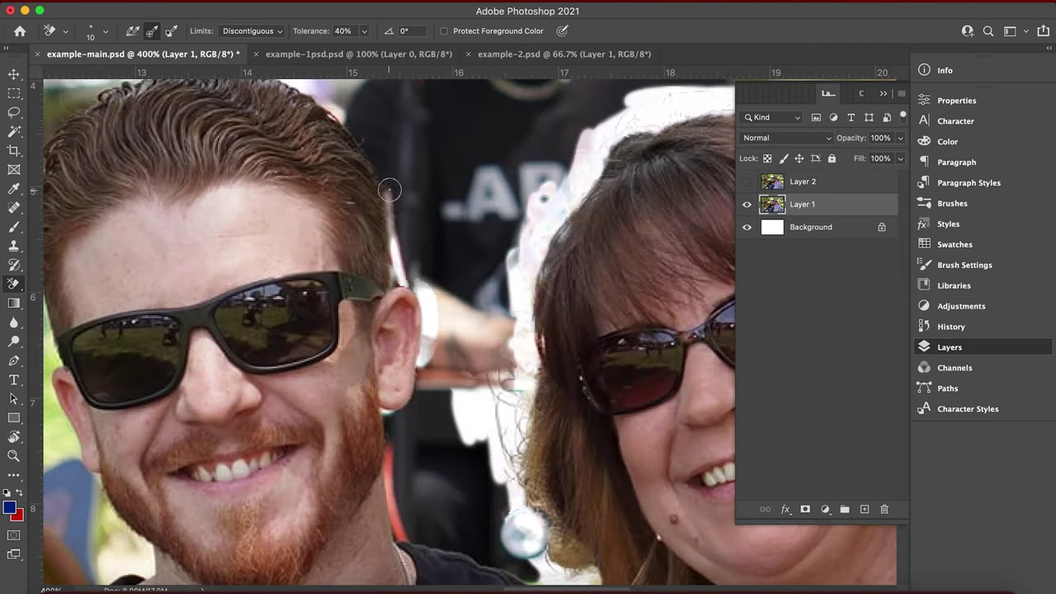
pyautogui.moveTo(389, 195); pyautogui.dragTo(347, 117)
pyautogui.moveTo(404, 274)
pyautogui.mouseDown()
pyautogui.moveTo(430, 337)
pyautogui.moveTo(425, 409)
pyautogui.mouseUp()
pyautogui.press('super+z')
pyautogui.moveTo(419, 371)
pyautogui.mouseDown()
pyautogui.moveTo(388, 419)
pyautogui.moveTo(421, 368)
pyautogui.mouseUp()
# Reduce the brush to 5 px and erase closely around the man's ear, down his neck and along his shoulder
pyautogui.press('[')
pyautogui.press('[')
pyautogui.press('[')
pyautogui.press('[')
pyautogui.press('[')
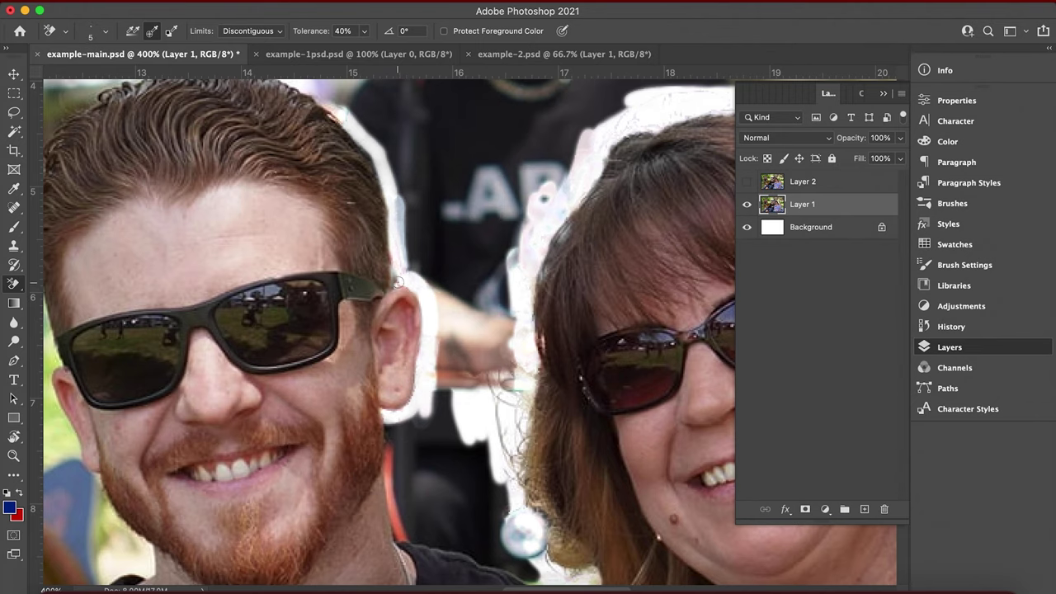
pyautogui.scroll(-5, 396, 262)
pyautogui.moveTo(409, 319)
pyautogui.mouseDown()
pyautogui.moveTo(409, 368)
pyautogui.moveTo(425, 388)
pyautogui.mouseUp()
pyautogui.moveTo(555, 437)
pyautogui.mouseDown()
pyautogui.moveTo(471, 396)
pyautogui.moveTo(555, 432)
pyautogui.mouseUp()
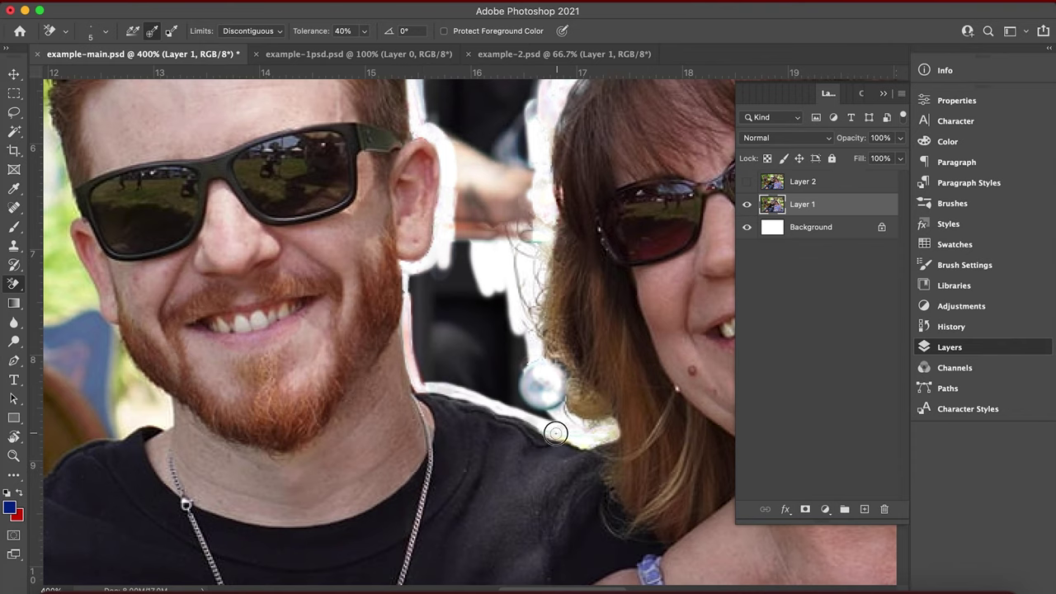
pyautogui.moveTo(411, 276); pyautogui.dragTo(416, 361)
# Erase around the top and guitar side of the man's head and down past his other ear, with a 9 px brush
pyautogui.hscroll(-10, 467, 483)
pyautogui.scroll(8, 467, 483)
pyautogui.hscroll(5, 467, 484)
pyautogui.moveTo(539, 271)
pyautogui.mouseDown()
pyautogui.moveTo(499, 236)
pyautogui.moveTo(347, 234)
pyautogui.moveTo(295, 253)
pyautogui.mouseUp()
pyautogui.moveTo(245, 497)
pyautogui.mouseDown()
pyautogui.moveTo(227, 346)
pyautogui.moveTo(282, 243)
pyautogui.moveTo(288, 250)
pyautogui.moveTo(251, 283)
pyautogui.moveTo(229, 343)
pyautogui.moveTo(265, 266)
pyautogui.moveTo(223, 373)
pyautogui.moveTo(231, 383)
pyautogui.moveTo(212, 404)
pyautogui.moveTo(228, 419)
pyautogui.moveTo(223, 333)
pyautogui.moveTo(245, 485)
pyautogui.mouseUp()
pyautogui.moveTo(227, 457); pyautogui.dragTo(206, 186)
pyautogui.moveTo(245, 319); pyautogui.dragTo(254, 358)
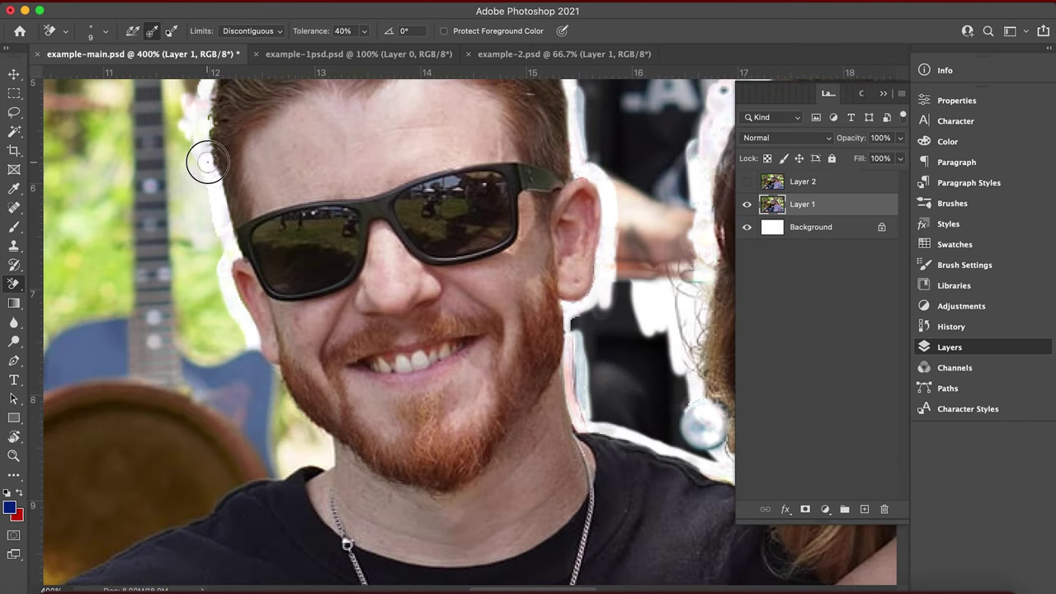
pyautogui.scroll(2, 203, 156)
pyautogui.moveTo(213, 236); pyautogui.dragTo(213, 266)
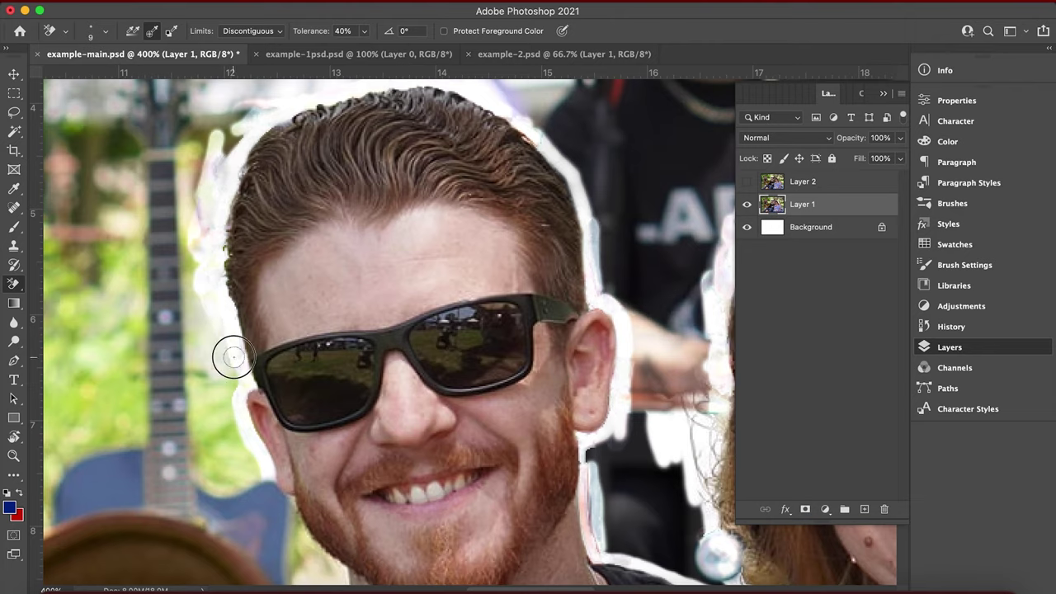
# Erase the background along the man's jaw and neck, then down his shoulder and sleeve beside the guitar case
pyautogui.scroll(-3, 207, 288)
pyautogui.moveTo(264, 339); pyautogui.dragTo(278, 359)
pyautogui.moveTo(273, 398)
pyautogui.mouseDown()
pyautogui.moveTo(278, 371)
pyautogui.moveTo(328, 434)
pyautogui.moveTo(94, 521)
pyautogui.moveTo(106, 515)
pyautogui.mouseUp()
pyautogui.scroll(-5, 106, 515)
pyautogui.hscroll(-6, 106, 515)
pyautogui.moveTo(567, 178)
pyautogui.mouseDown()
pyautogui.moveTo(500, 208)
pyautogui.moveTo(472, 239)
pyautogui.moveTo(273, 540)
pyautogui.mouseUp()
pyautogui.moveTo(461, 258)
pyautogui.mouseDown()
pyautogui.moveTo(353, 403)
pyautogui.moveTo(325, 473)
pyautogui.mouseUp()
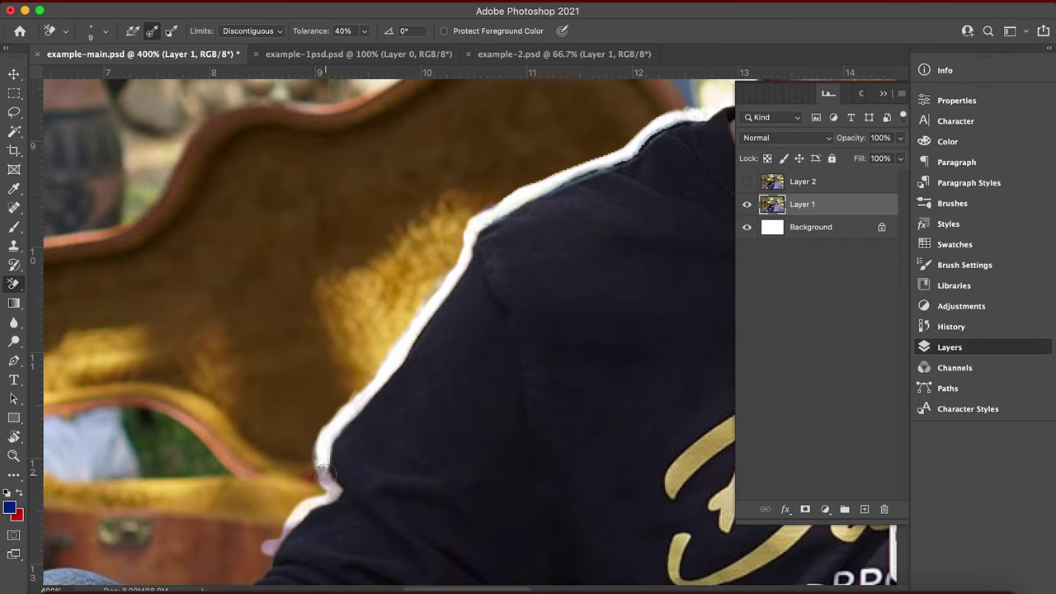
pyautogui.moveTo(285, 529)
pyautogui.mouseDown()
pyautogui.moveTo(387, 233)
pyautogui.moveTo(429, 198)
pyautogui.moveTo(342, 299)
pyautogui.moveTo(299, 319)
pyautogui.moveTo(287, 312)
pyautogui.moveTo(371, 262)
pyautogui.moveTo(274, 307)
pyautogui.moveTo(157, 266)
pyautogui.moveTo(94, 306)
pyautogui.moveTo(175, 263)
pyautogui.mouseUp()
# Set the tolerance to 50% and erase around the man's hand on his knee and down the outside of his lower leg
pyautogui.press('super+minus')
pyautogui.press('super+minus')
pyautogui.press('super+minus')
pyautogui.press('super+minus')
pyautogui.press('super+minus')
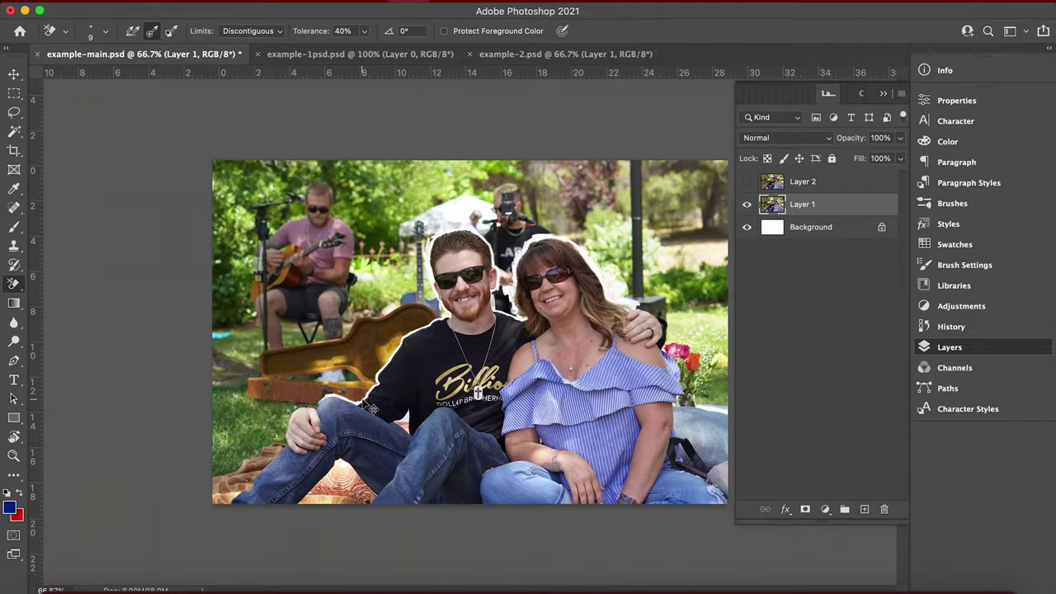
pyautogui.press('super+plus')
pyautogui.press('super+plus')
pyautogui.press('super+plus')
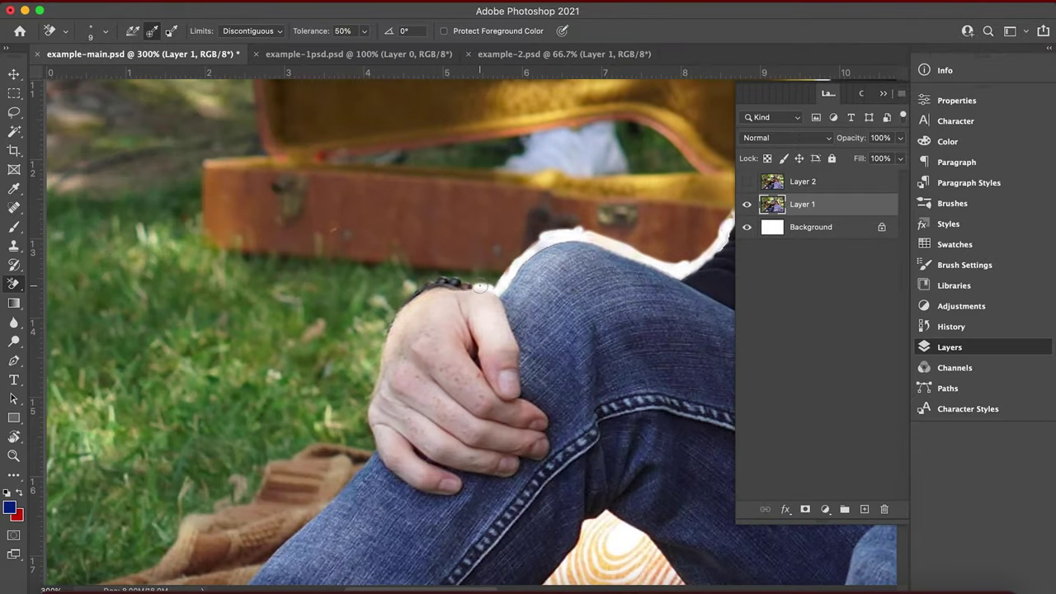
pyautogui.moveTo(473, 276)
pyautogui.mouseDown()
pyautogui.moveTo(416, 286)
pyautogui.moveTo(368, 376)
pyautogui.moveTo(369, 435)
pyautogui.moveTo(377, 351)
pyautogui.mouseUp()
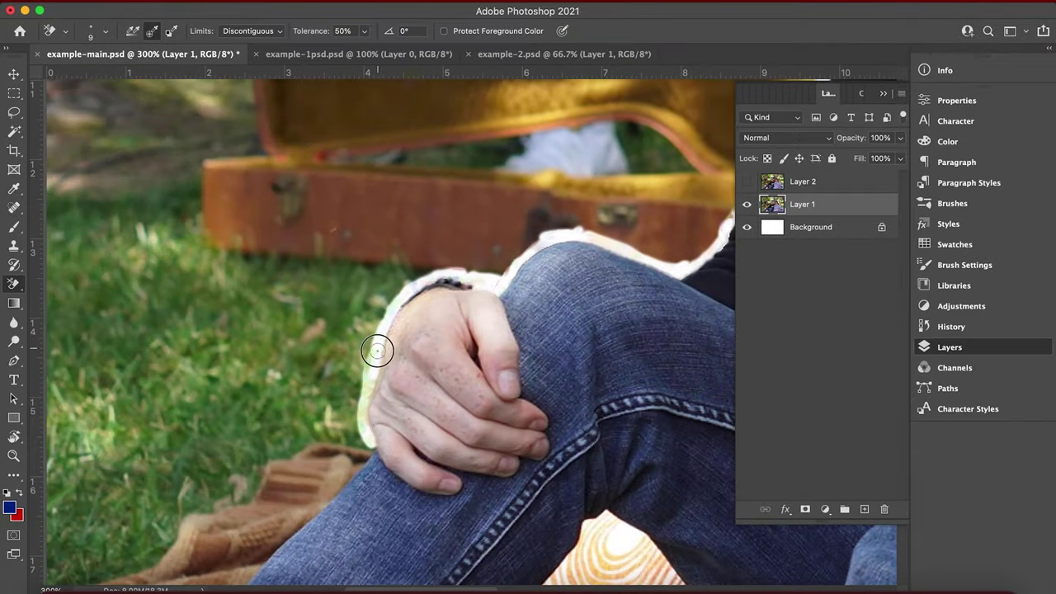
pyautogui.moveTo(360, 444); pyautogui.dragTo(293, 529)
pyautogui.moveTo(293, 532)
pyautogui.mouseDown()
pyautogui.moveTo(433, 203)
pyautogui.moveTo(267, 379)
pyautogui.mouseUp()
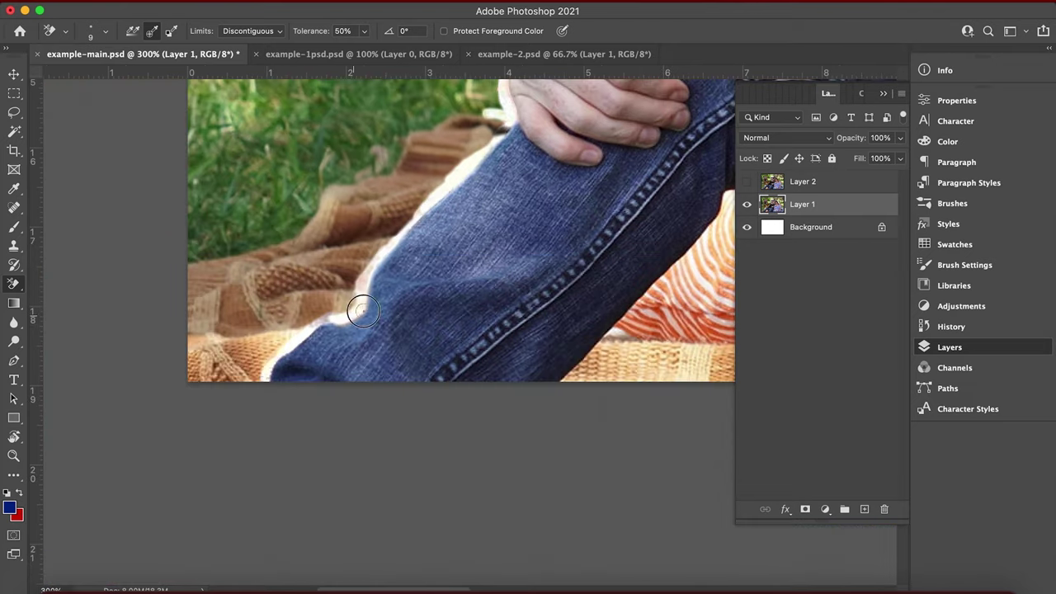
# Erase the blanket and patterned cloth along the inner edges of the gap beneath the man's legs
pyautogui.press('super+minus')
pyautogui.press('super+minus')
pyautogui.press('super+plus')
pyautogui.press('super+plus')
pyautogui.moveTo(401, 401); pyautogui.dragTo(627, 124)
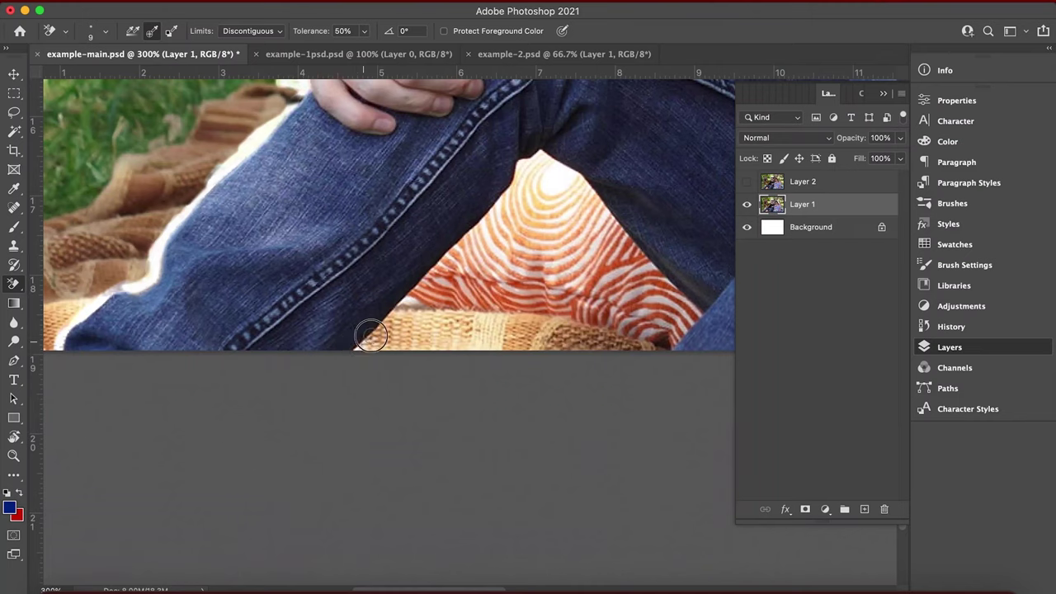
pyautogui.moveTo(424, 283)
pyautogui.mouseDown()
pyautogui.moveTo(372, 334)
pyautogui.moveTo(512, 182)
pyautogui.mouseUp()
pyautogui.moveTo(619, 231); pyautogui.dragTo(591, 202)
# Finish erasing along the underside of the man's thigh and clear the small gap between his arm, shirt and knee
pyautogui.click(14, 208)
pyautogui.click(14, 284)
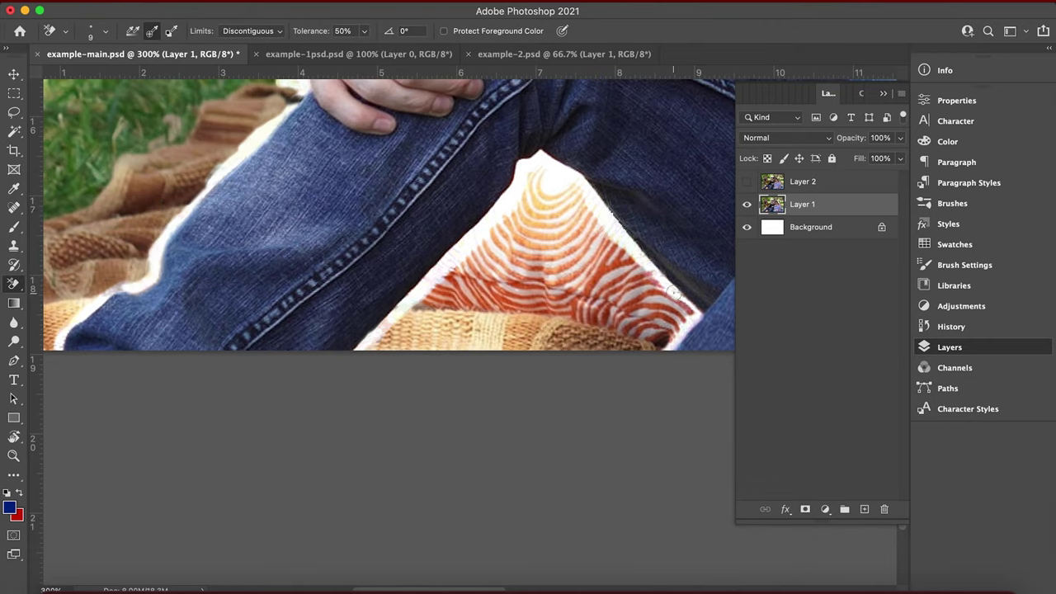
pyautogui.moveTo(673, 292); pyautogui.dragTo(691, 304)
pyautogui.moveTo(692, 304)
pyautogui.mouseDown()
pyautogui.moveTo(384, 406)
pyautogui.moveTo(477, 455)
pyautogui.mouseUp()
pyautogui.moveTo(271, 279)
pyautogui.mouseDown()
pyautogui.moveTo(210, 215)
pyautogui.moveTo(239, 214)
pyautogui.mouseUp()
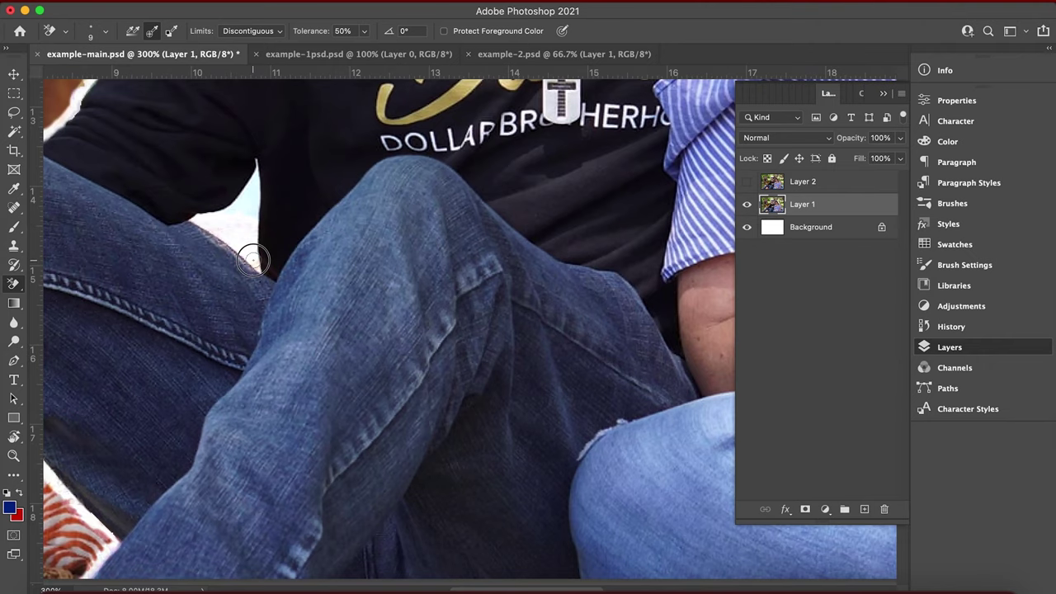
pyautogui.hscroll(10, 249, 229)
pyautogui.scroll(3, 636, 332)
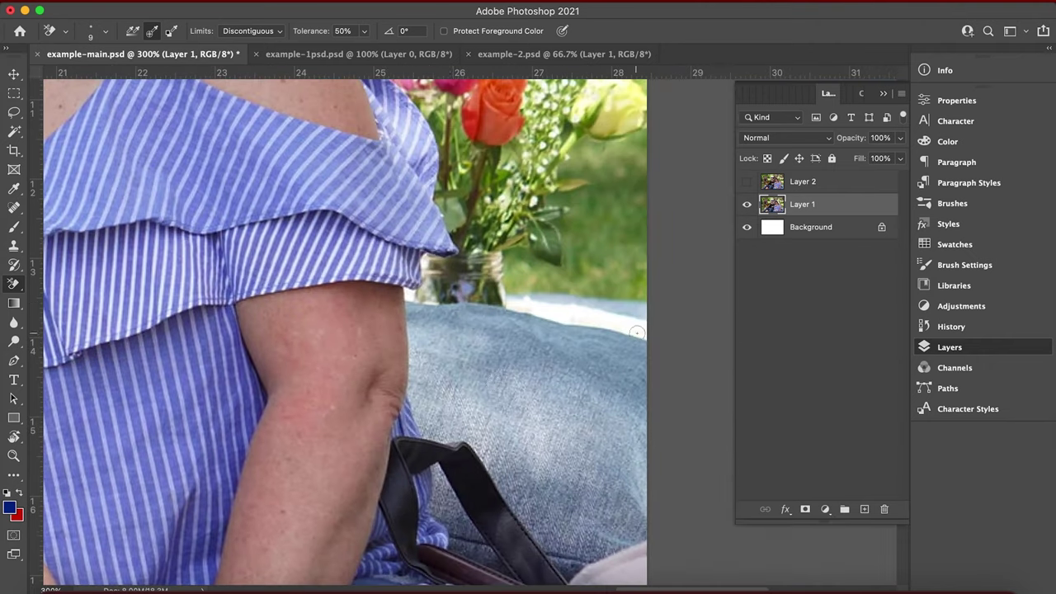
pyautogui.scroll(5, 346, 244)
pyautogui.hscroll(-5, 346, 244)
pyautogui.hscroll(3, 347, 244)
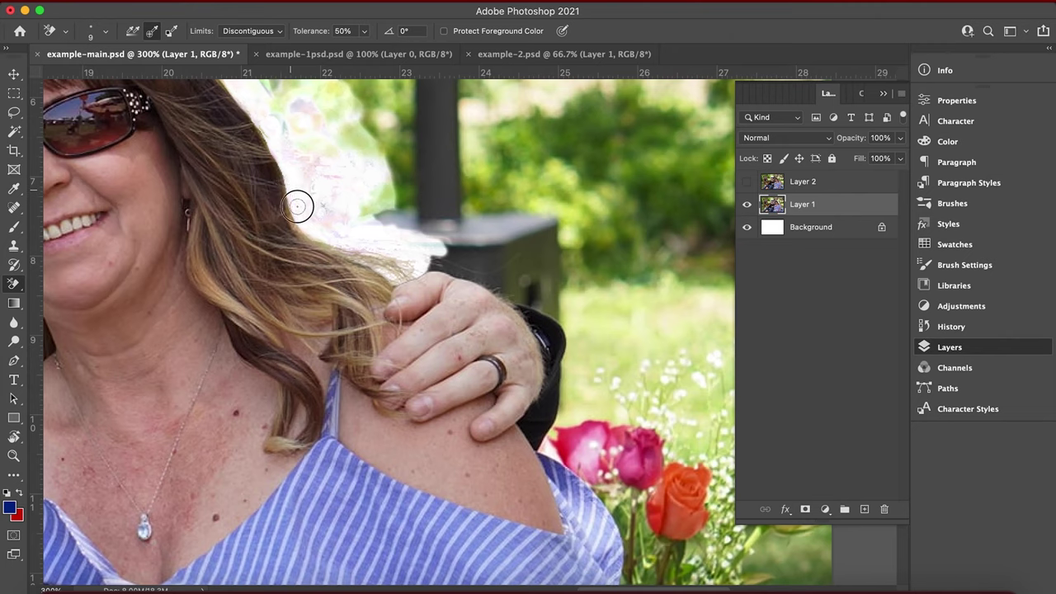
# Erase the background around the hand and black sleeve at the woman's shoulder, continuing down her striped sleeve and arm
pyautogui.moveTo(415, 275)
pyautogui.mouseDown()
pyautogui.moveTo(444, 265)
pyautogui.moveTo(517, 298)
pyautogui.mouseUp()
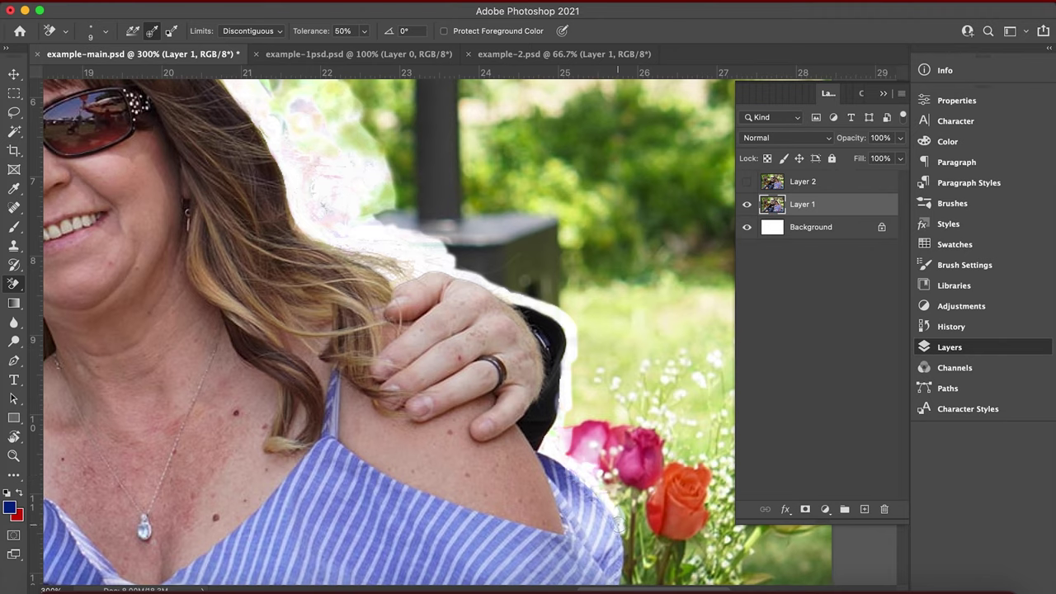
pyautogui.scroll(-5, 618, 521)
pyautogui.hscroll(3, 618, 521)
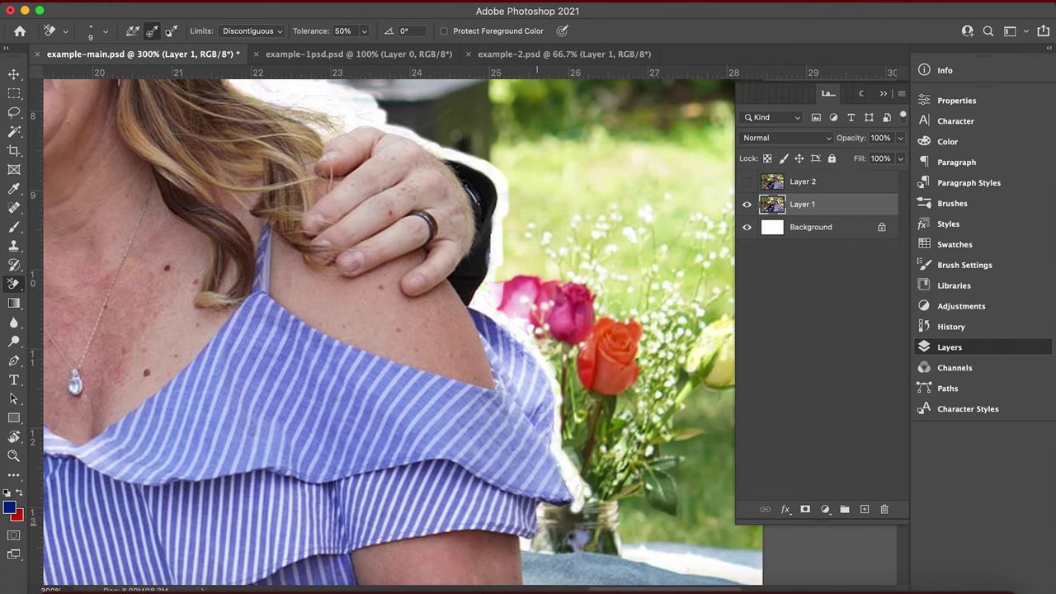
pyautogui.moveTo(464, 509); pyautogui.dragTo(380, 329)
pyautogui.moveTo(443, 386); pyautogui.dragTo(467, 577)
# Erase along the woman's shirt edge below her elbow, across the black strap, and along the top of her torn jeans
pyautogui.scroll(-6, 453, 496)
pyautogui.moveTo(491, 396); pyautogui.dragTo(473, 360)
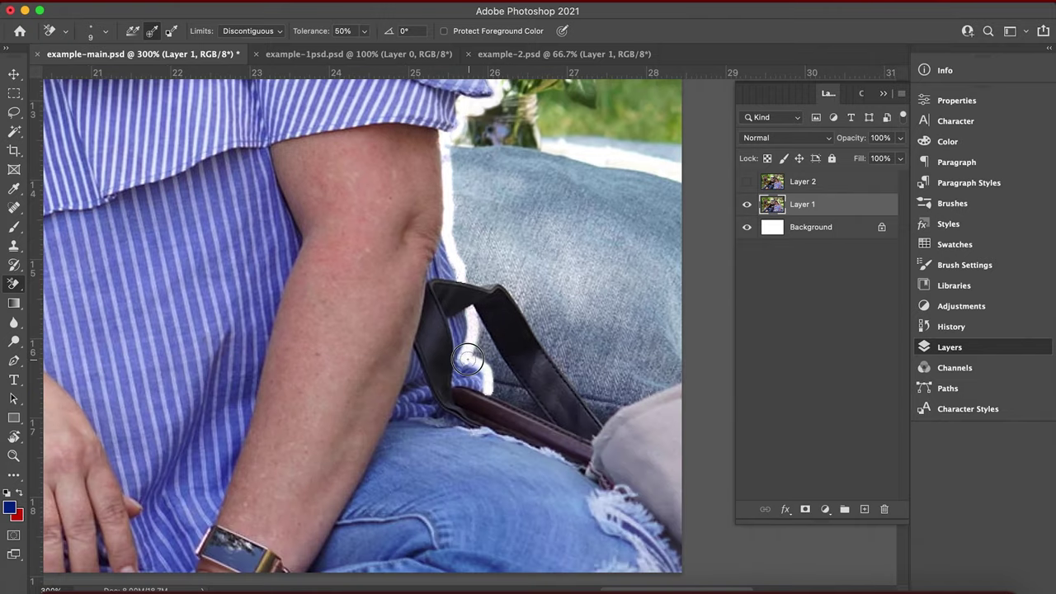
pyautogui.moveTo(489, 423)
pyautogui.mouseDown()
pyautogui.moveTo(597, 483)
pyautogui.moveTo(563, 452)
pyautogui.moveTo(515, 434)
pyautogui.moveTo(651, 506)
pyautogui.mouseUp()
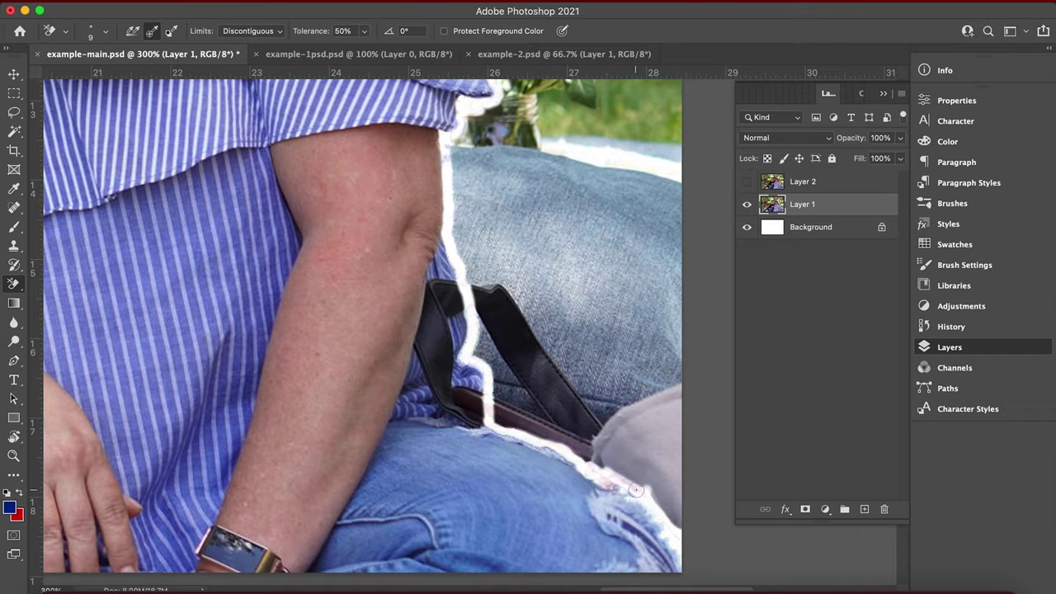
pyautogui.press('super+minus')
pyautogui.press('super+minus')
pyautogui.keyDown('super'); pyautogui.click(774, 204); pyautogui.keyUp('super')
pyautogui.press('super+plus')
pyautogui.press('super+plus')
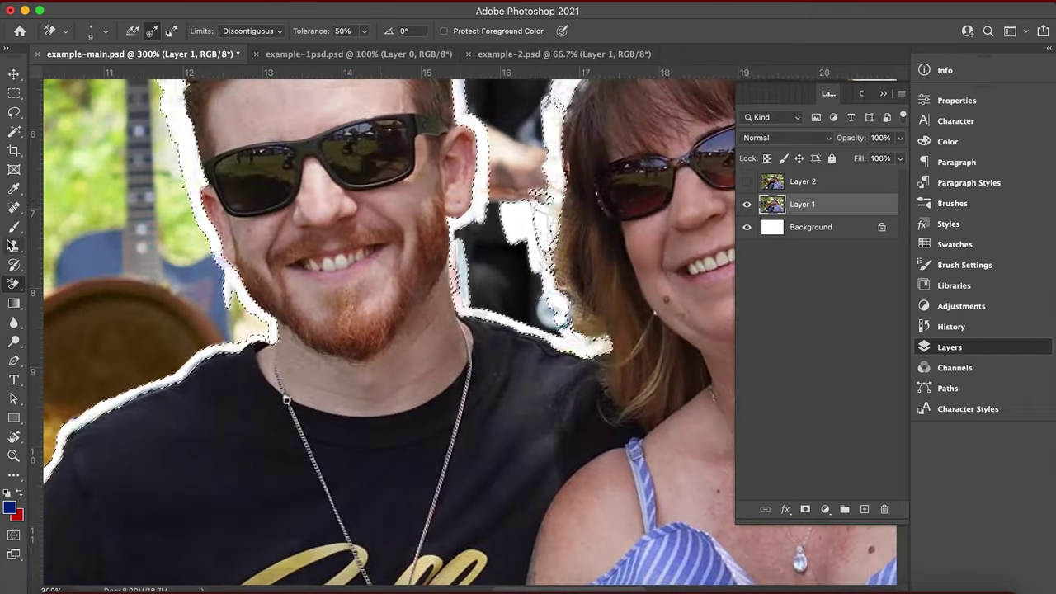
pyautogui.scroll(7, 275, 179)
pyautogui.press('super+d')
pyautogui.moveTo(246, 458); pyautogui.dragTo(272, 535)
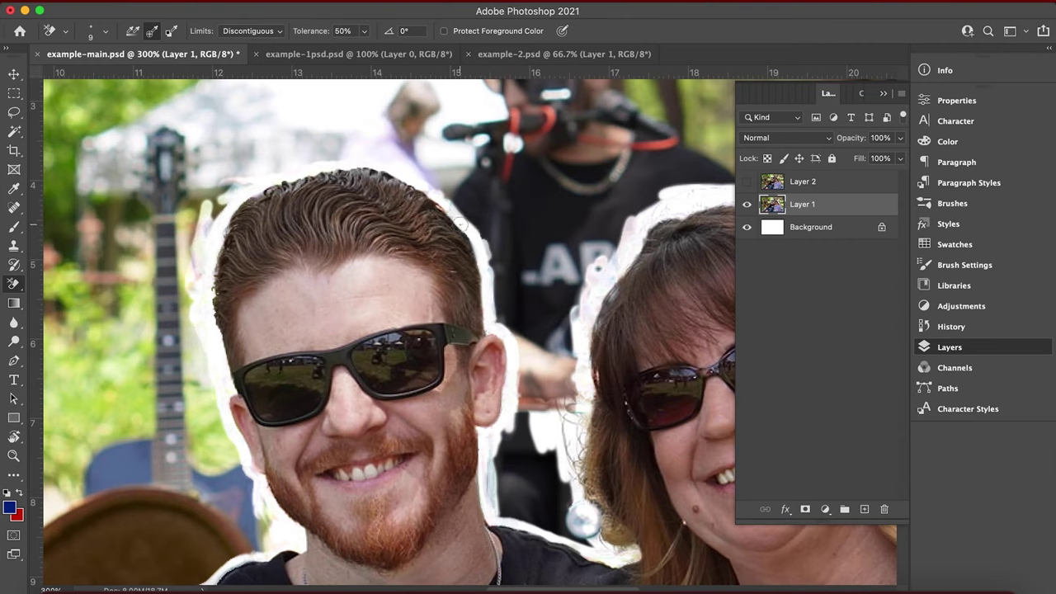
# Load Layer 1's opaque pixels as a selection and add a black Solid Color fill layer from it
pyautogui.scroll(-3, 438, 198)
pyautogui.keyDown('super'); pyautogui.click(773, 204); pyautogui.keyUp('super')
pyautogui.click(825, 509)
pyautogui.click(858, 227)
pyautogui.moveTo(745, 213); pyautogui.dragTo(673, 294)
pyautogui.click(1007, 100)
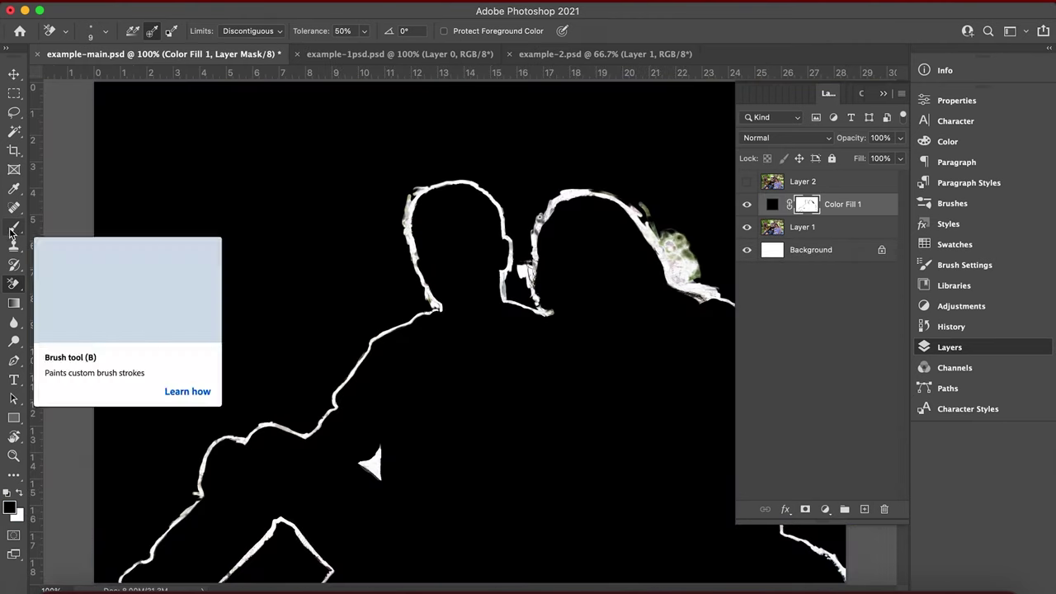
# Activate the Brush tool and select the black fill layer's mask for painting
pyautogui.click(13, 227)
pyautogui.click(13, 284)
pyautogui.click(773, 204)
pyautogui.click(14, 227)
pyautogui.click(19, 493)
pyautogui.click(531, 377)
pyautogui.click(484, 252)
pyautogui.click(806, 205)
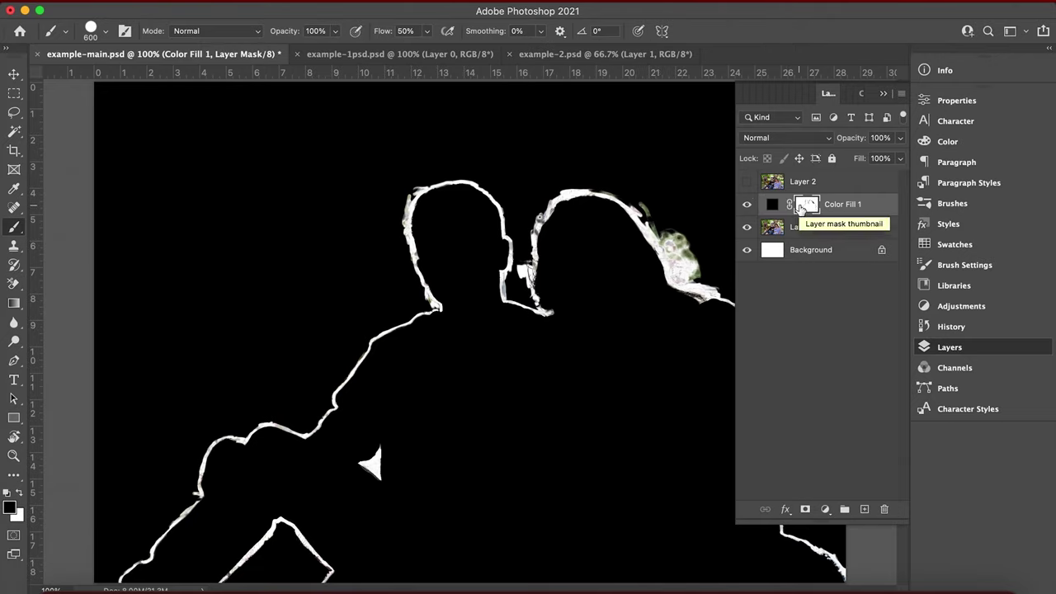
# Show Layer 2, mask it with a selection loaded from Layer 1, and hide the colour fill layer and Layer 1
pyautogui.click(747, 181)
pyautogui.click(773, 228)
pyautogui.keyDown('super'); pyautogui.click(773, 228); pyautogui.keyUp('super')
pyautogui.click(803, 182)
pyautogui.click(806, 509)
pyautogui.click(747, 205)
pyautogui.click(747, 227)
# Display Layer 2's mask alone, set the brush flow to 100% and thicken the black outline beside the man's head
pyautogui.press('super+plus')
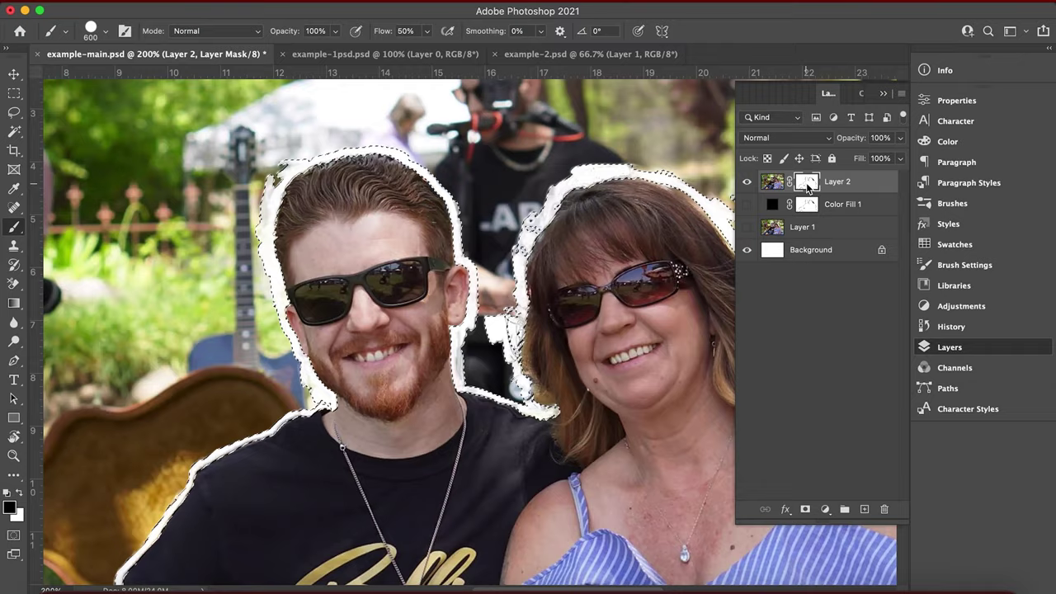
pyautogui.keyDown('alt'); pyautogui.click(808, 182); pyautogui.keyUp('alt')
pyautogui.moveTo(275, 143); pyautogui.dragTo(258, 206)
pyautogui.click(427, 32)
pyautogui.moveTo(426, 51); pyautogui.dragTo(472, 52)
pyautogui.moveTo(364, 136)
pyautogui.mouseDown()
pyautogui.moveTo(253, 238)
pyautogui.moveTo(299, 384)
pyautogui.mouseUp()
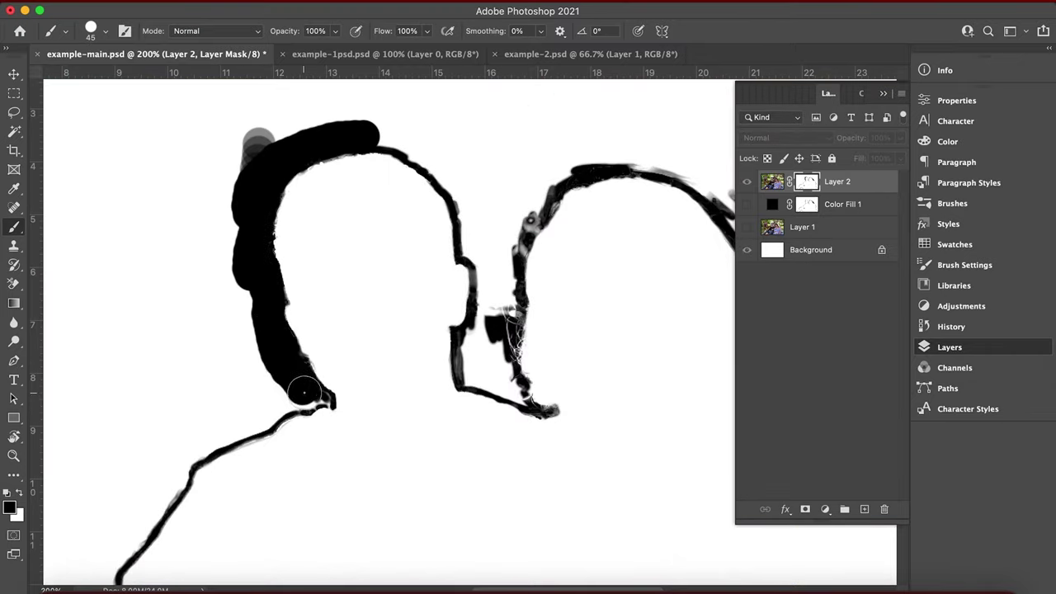
# Paint the mask outline black along the man's shoulder with a 10 px brush and clean its inner edge with white
pyautogui.press('super+plus')
pyautogui.press('[')
pyautogui.press('[')
pyautogui.press('[')
pyautogui.press('[')
pyautogui.moveTo(488, 325)
pyautogui.mouseDown()
pyautogui.moveTo(219, 472)
pyautogui.moveTo(161, 547)
pyautogui.mouseUp()
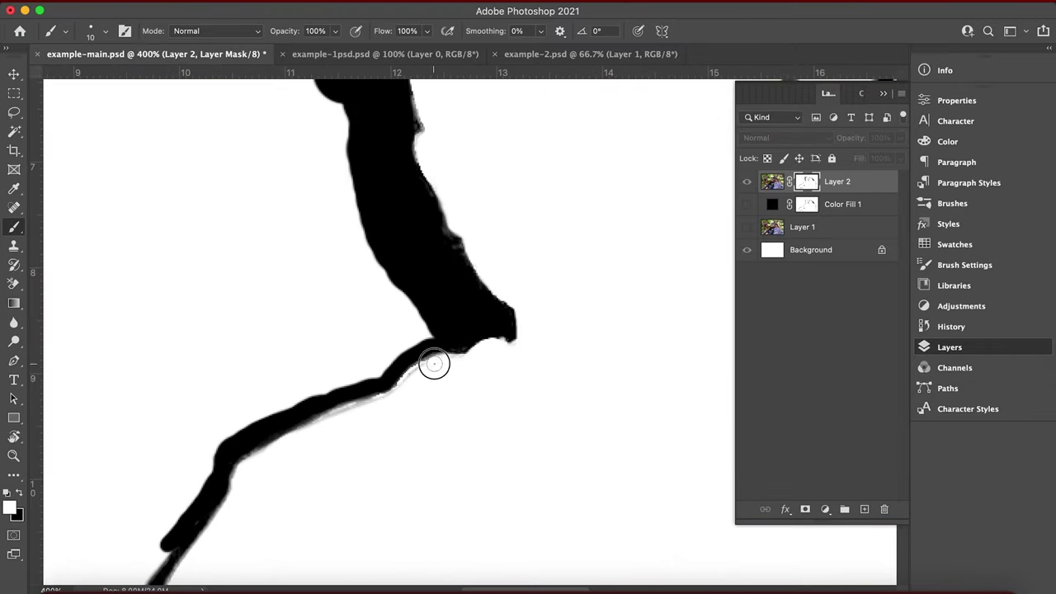
pyautogui.moveTo(435, 364); pyautogui.dragTo(313, 430)
pyautogui.press('x')
# Enlarge the brush and paint the mask outline solid black down the man's arm, around his hand and along his leg
pyautogui.moveTo(169, 540); pyautogui.dragTo(523, 258)
pyautogui.press(']')
pyautogui.press(']')
pyautogui.press(']')
pyautogui.moveTo(523, 266)
pyautogui.mouseDown()
pyautogui.moveTo(442, 445)
pyautogui.moveTo(472, 198)
pyautogui.mouseUp()
pyautogui.moveTo(471, 198)
pyautogui.mouseDown()
pyautogui.moveTo(345, 285)
pyautogui.moveTo(53, 297)
pyautogui.mouseUp()
pyautogui.moveTo(416, 197); pyautogui.dragTo(306, 454)
pyautogui.moveTo(305, 388)
pyautogui.mouseDown()
pyautogui.moveTo(413, 236)
pyautogui.moveTo(451, 206)
pyautogui.mouseUp()
pyautogui.moveTo(450, 250)
pyautogui.mouseDown()
pyautogui.moveTo(415, 300)
pyautogui.moveTo(427, 293)
pyautogui.moveTo(439, 275)
pyautogui.moveTo(394, 302)
pyautogui.moveTo(401, 306)
pyautogui.moveTo(297, 410)
pyautogui.moveTo(261, 486)
pyautogui.moveTo(269, 478)
pyautogui.moveTo(217, 495)
pyautogui.moveTo(231, 488)
pyautogui.moveTo(226, 470)
pyautogui.moveTo(358, 242)
pyautogui.moveTo(412, 189)
pyautogui.moveTo(396, 236)
pyautogui.moveTo(344, 295)
pyautogui.moveTo(275, 298)
pyautogui.moveTo(347, 265)
pyautogui.moveTo(484, 142)
pyautogui.moveTo(254, 283)
pyautogui.mouseUp()
# Enlarge the brush further and fill the mask's outer background with black around the couple
pyautogui.press('super+minus')
pyautogui.press('super+minus')
pyautogui.press('super+minus')
pyautogui.press('super+minus')
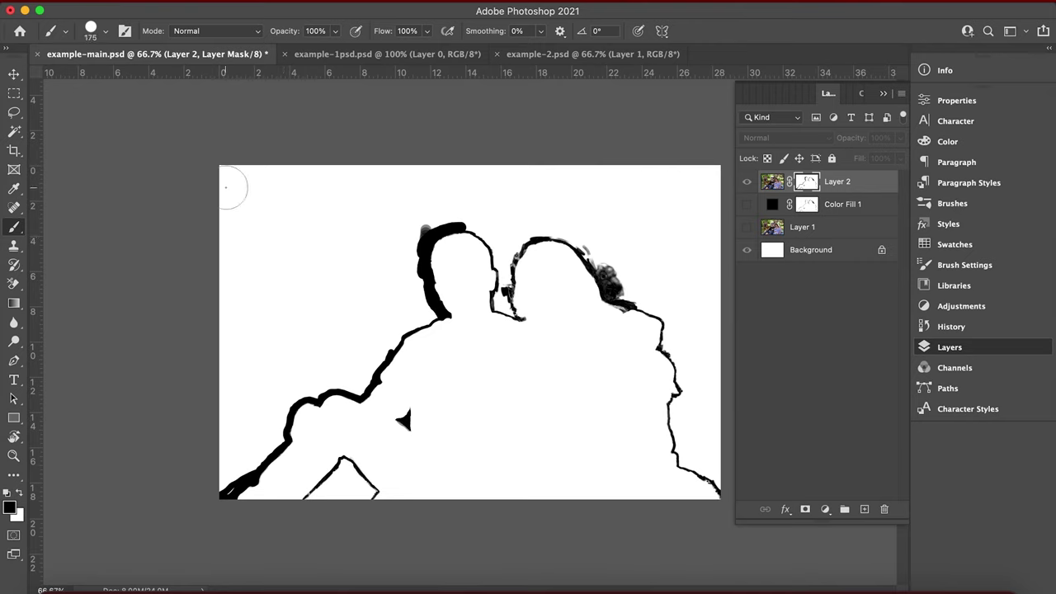
pyautogui.press(']')
pyautogui.moveTo(226, 189)
pyautogui.mouseDown()
pyautogui.moveTo(235, 182)
pyautogui.moveTo(277, 218)
pyautogui.moveTo(283, 177)
pyautogui.moveTo(243, 303)
pyautogui.moveTo(271, 340)
pyautogui.moveTo(266, 363)
pyautogui.moveTo(602, 107)
pyautogui.moveTo(302, 349)
pyautogui.moveTo(323, 509)
pyautogui.mouseUp()
# Shrink the brush and paint black in the gap beneath the man's legs and close around his hair
pyautogui.press('[')
pyautogui.press('[')
pyautogui.press('[')
pyautogui.press('[')
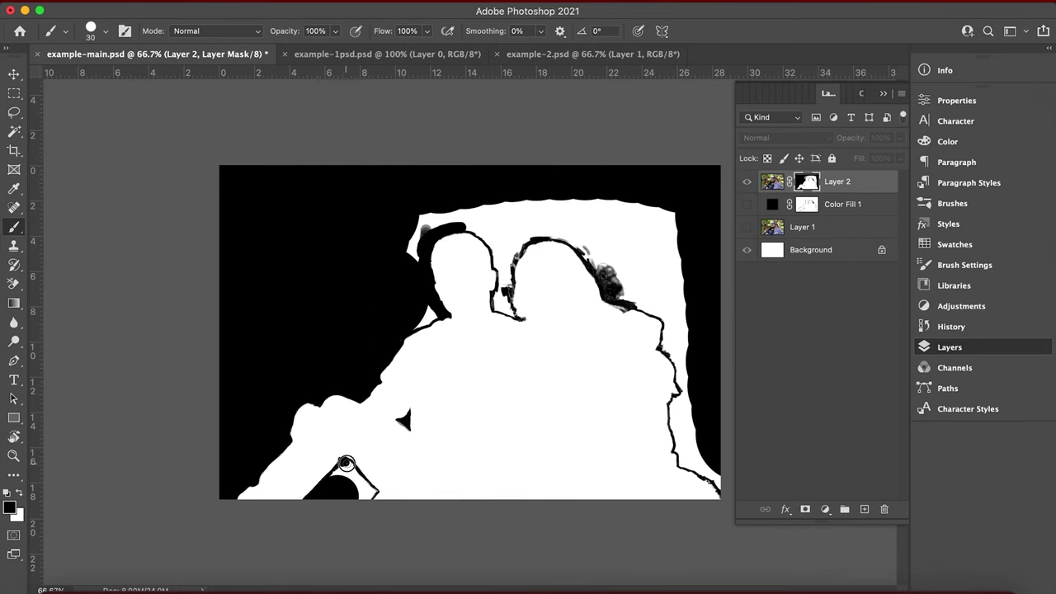
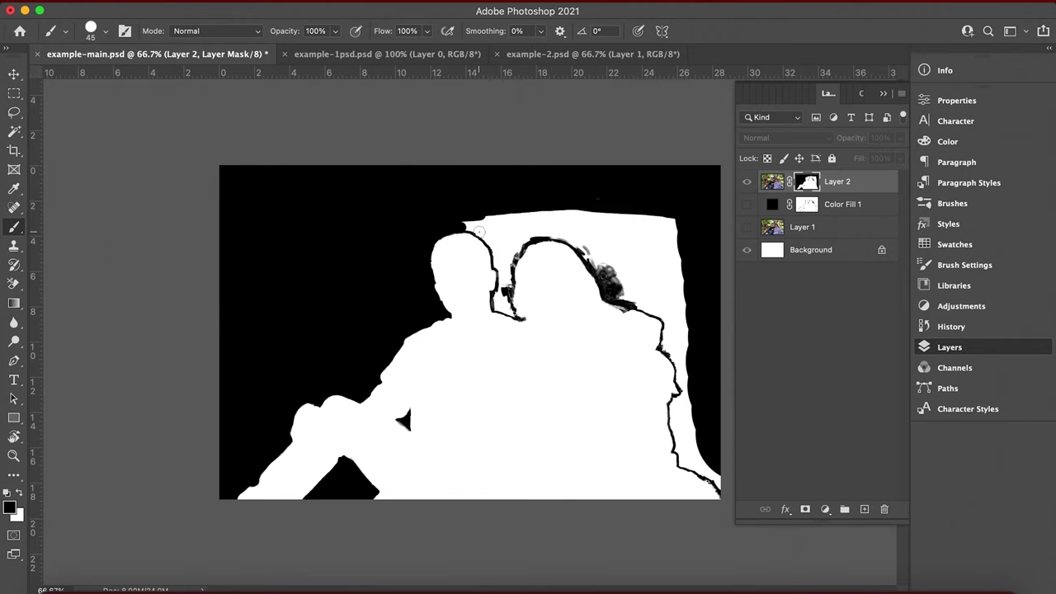
pyautogui.moveTo(481, 235)
pyautogui.mouseDown()
pyautogui.moveTo(464, 221)
pyautogui.moveTo(498, 253)
pyautogui.moveTo(490, 241)
pyautogui.mouseUp()
# Paint the mask black between the two heads beside the man's ear and neck with a 30 px brush
pyautogui.press('super+plus')
pyautogui.press('super+plus')
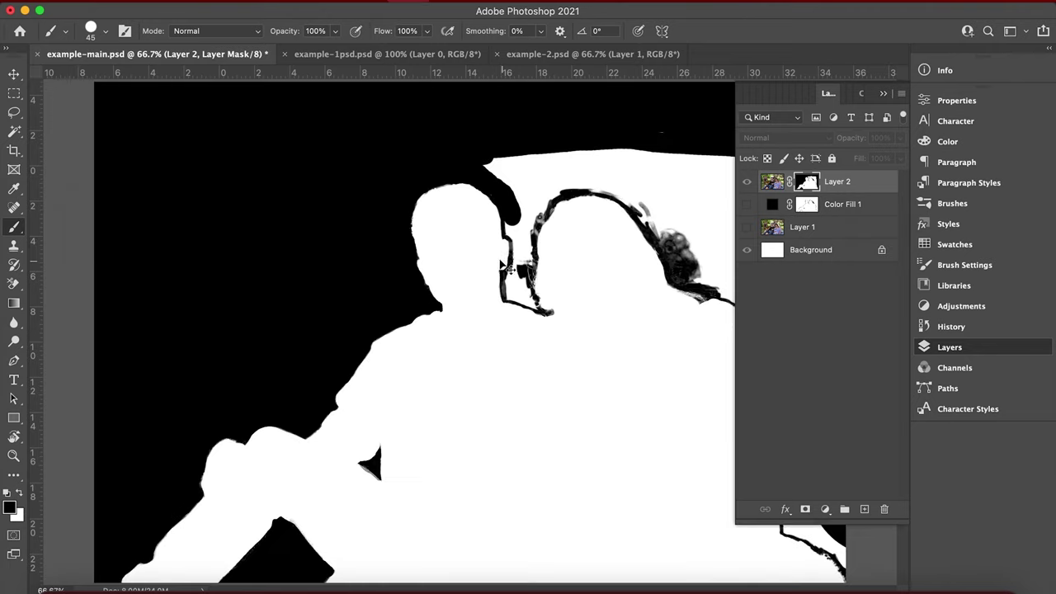
pyautogui.moveTo(545, 228); pyautogui.dragTo(550, 254)
pyautogui.press('[')
pyautogui.moveTo(566, 230); pyautogui.dragTo(567, 199)
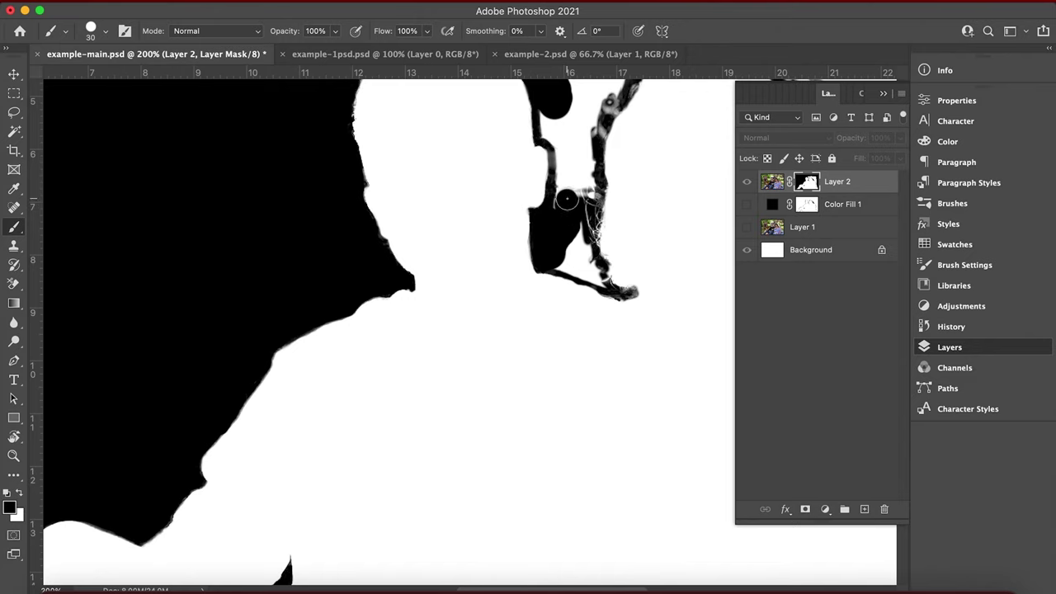
# Set the brush opacity to 100% and darken the mask edges along the woman's hair and the hand on her shoulder
pyautogui.moveTo(513, 320); pyautogui.dragTo(590, 417)
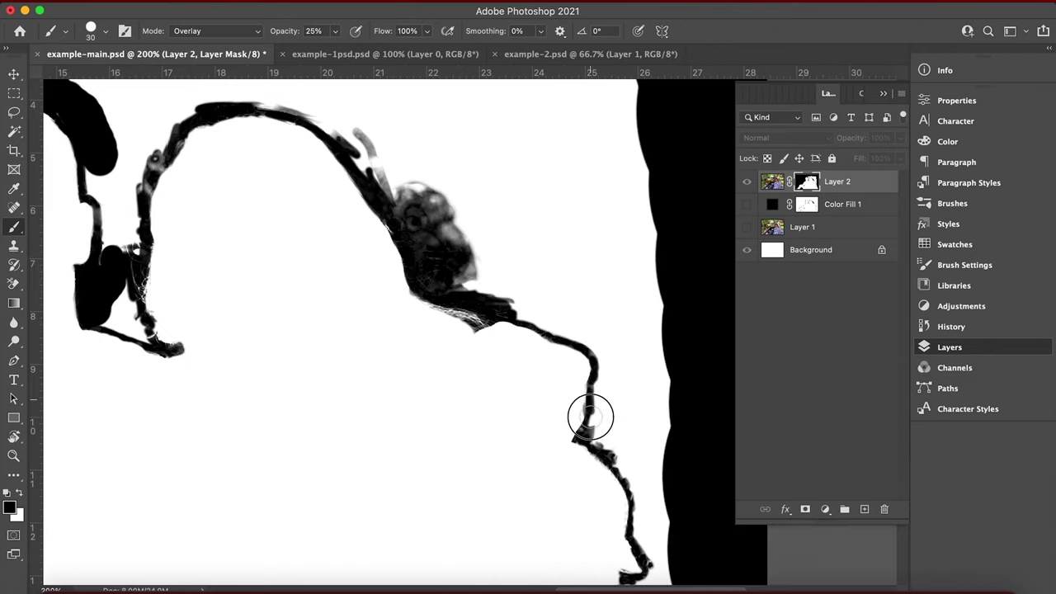
pyautogui.press('0')
pyautogui.click(216, 32)
pyautogui.click(216, 11)
pyautogui.moveTo(346, 136)
pyautogui.mouseDown()
pyautogui.moveTo(460, 288)
pyautogui.moveTo(521, 308)
pyautogui.mouseUp()
pyautogui.moveTo(324, 102); pyautogui.dragTo(354, 122)
pyautogui.moveTo(220, 97)
pyautogui.mouseDown()
pyautogui.moveTo(339, 118)
pyautogui.moveTo(142, 177)
pyautogui.moveTo(118, 249)
pyautogui.moveTo(94, 178)
pyautogui.moveTo(133, 222)
pyautogui.moveTo(95, 223)
pyautogui.moveTo(135, 323)
pyautogui.moveTo(109, 319)
pyautogui.mouseUp()
# Shrink the brush and blacken the mask outline where the shoulders meet and down the woman's sleeve and side
pyautogui.press('[')
pyautogui.press('[')
pyautogui.press('[')
pyautogui.moveTo(142, 334); pyautogui.dragTo(156, 345)
pyautogui.moveTo(512, 318)
pyautogui.mouseDown()
pyautogui.moveTo(594, 352)
pyautogui.moveTo(589, 432)
pyautogui.moveTo(618, 470)
pyautogui.moveTo(647, 567)
pyautogui.mouseUp()
pyautogui.moveTo(608, 471); pyautogui.dragTo(599, 276)
pyautogui.moveTo(614, 399)
pyautogui.mouseDown()
pyautogui.moveTo(621, 546)
pyautogui.moveTo(590, 219)
pyautogui.mouseUp()
pyautogui.moveTo(590, 219)
pyautogui.mouseDown()
pyautogui.moveTo(681, 300)
pyautogui.moveTo(415, 219)
pyautogui.mouseUp()
# Enlarge the brush and fill the remaining white background around and above the woman with black on the mask
pyautogui.press(']')
pyautogui.press(']')
pyautogui.press(']')
pyautogui.press(']')
pyautogui.press(']')
pyautogui.press(']')
pyautogui.moveTo(415, 219)
pyautogui.mouseDown()
pyautogui.moveTo(454, 269)
pyautogui.moveTo(363, 169)
pyautogui.mouseUp()
pyautogui.moveTo(410, 239); pyautogui.dragTo(571, 439)
pyautogui.moveTo(532, 363); pyautogui.dragTo(525, 161)
pyautogui.moveTo(461, 155); pyautogui.dragTo(418, 404)
pyautogui.moveTo(446, 351)
pyautogui.mouseDown()
pyautogui.moveTo(454, 273)
pyautogui.moveTo(528, 222)
pyautogui.moveTo(330, 107)
pyautogui.mouseUp()
pyautogui.moveTo(272, 107); pyautogui.dragTo(332, 414)
pyautogui.moveTo(270, 360)
pyautogui.mouseDown()
pyautogui.moveTo(267, 259)
pyautogui.moveTo(190, 276)
pyautogui.mouseUp()
pyautogui.moveTo(134, 264); pyautogui.dragTo(487, 305)
pyautogui.moveTo(495, 297); pyautogui.dragTo(441, 320)
pyautogui.click(581, 278)
# Reduce the brush to 30 px and finish blackening the mask between the man's neck and the woman's hair
pyautogui.moveTo(363, 528); pyautogui.dragTo(420, 342)
pyautogui.press('[')
pyautogui.press('[')
pyautogui.press('[')
pyautogui.click(416, 343)
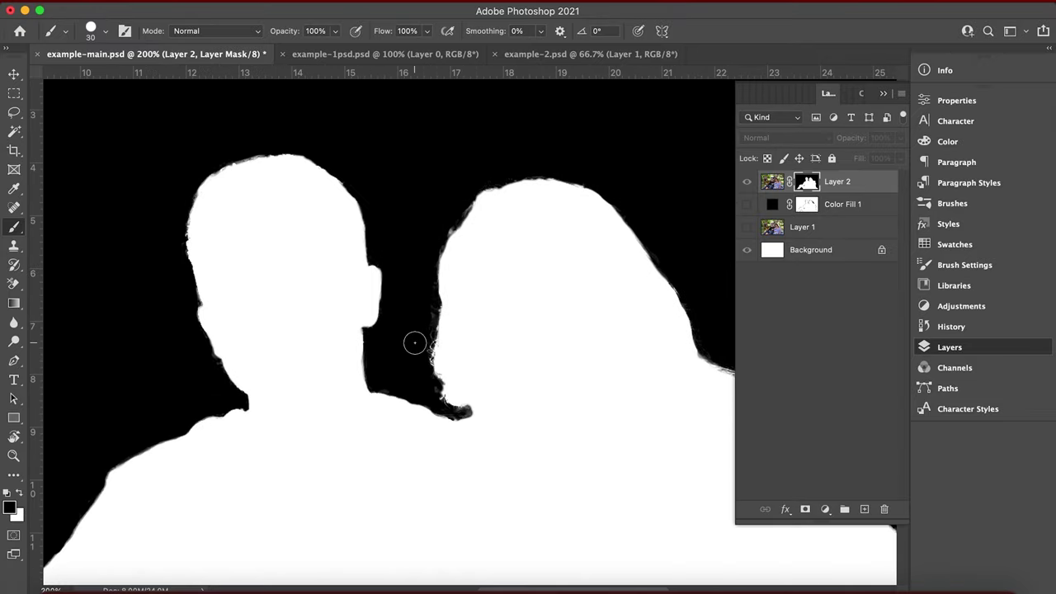
# Leave the mask view and delete both Layer 1 and the Color Fill 1 layer
pyautogui.press('super+minus')
pyautogui.press('super+minus')
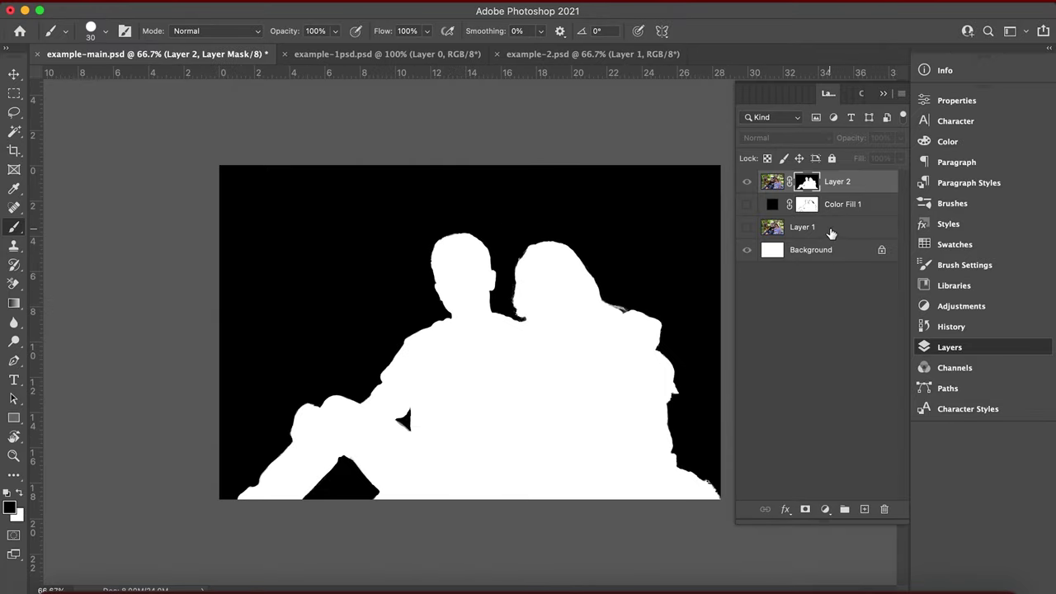
pyautogui.click(831, 232)
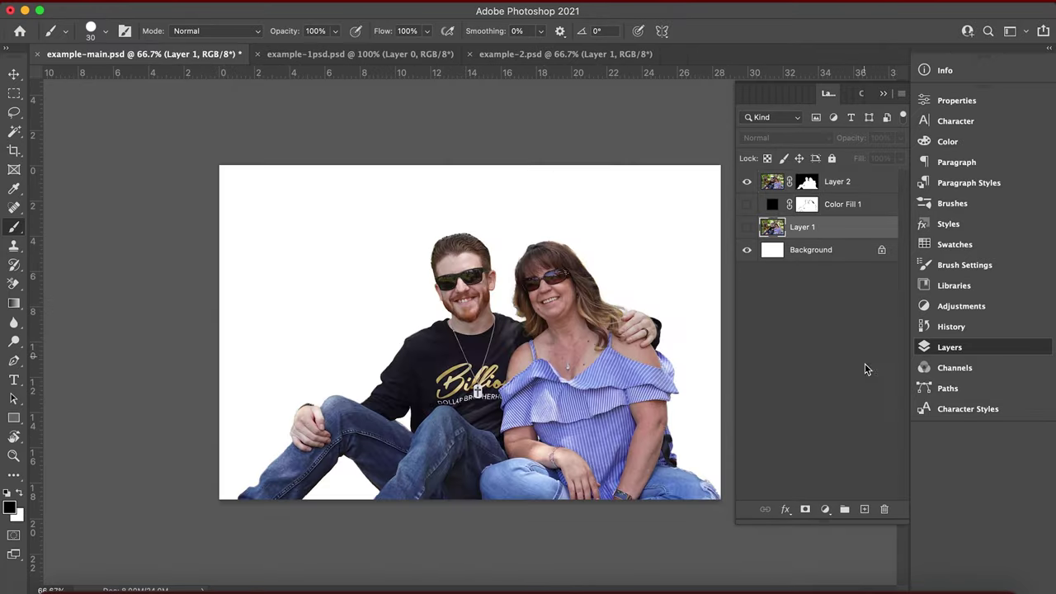
pyautogui.click(890, 514)
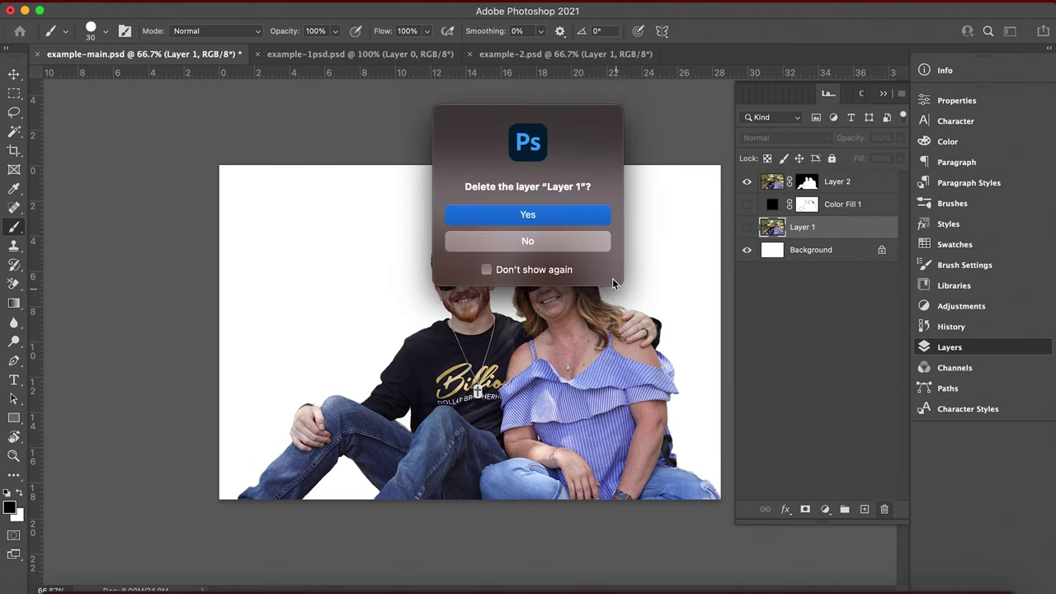
pyautogui.click(548, 215)
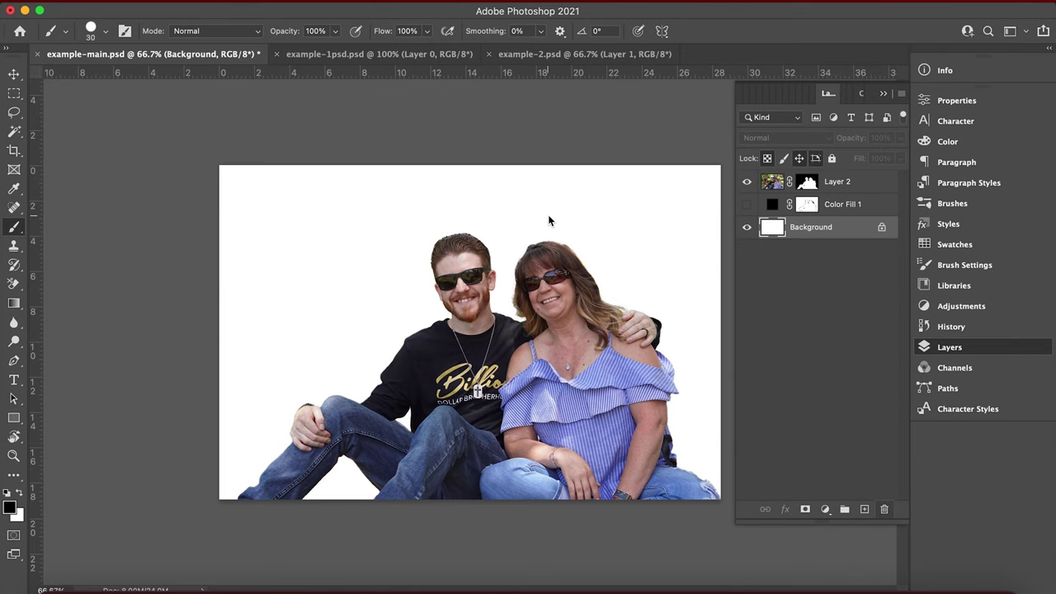
pyautogui.click(861, 208)
pyautogui.press('Delete')
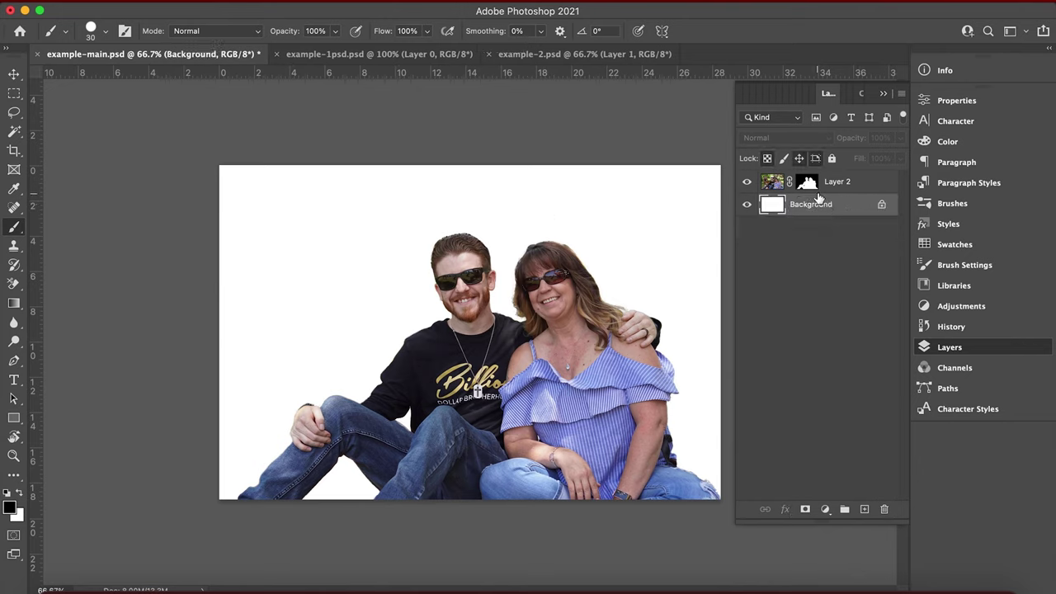
# Select Layer 2 and examine the cut-out's edges around the man's clothes, hands and both heads
pyautogui.click(852, 191)
pyautogui.click(748, 183)
pyautogui.click(750, 183)
pyautogui.press('super+1')
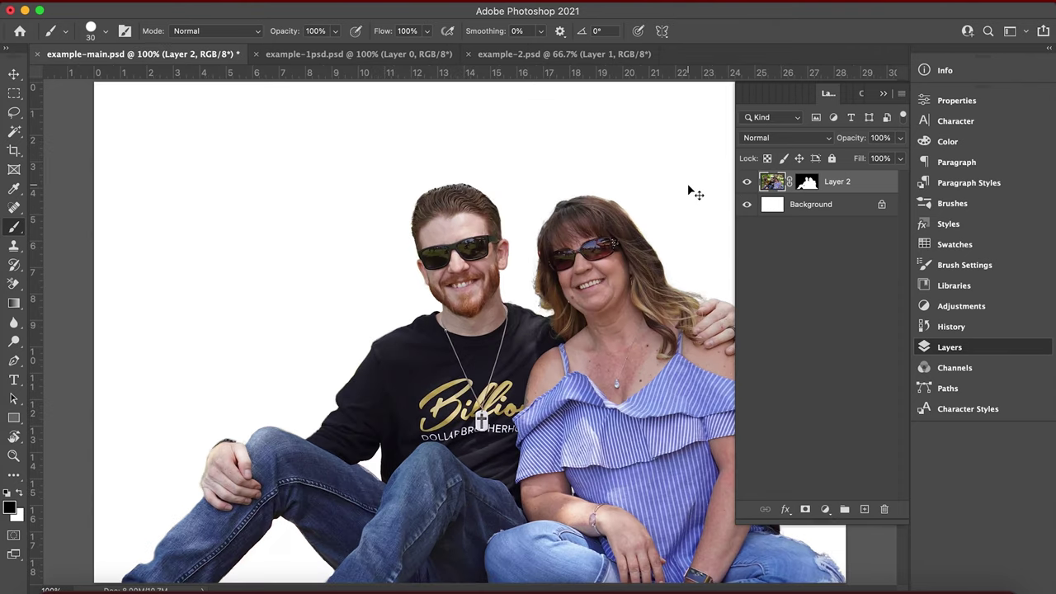
pyautogui.press('super+equal')
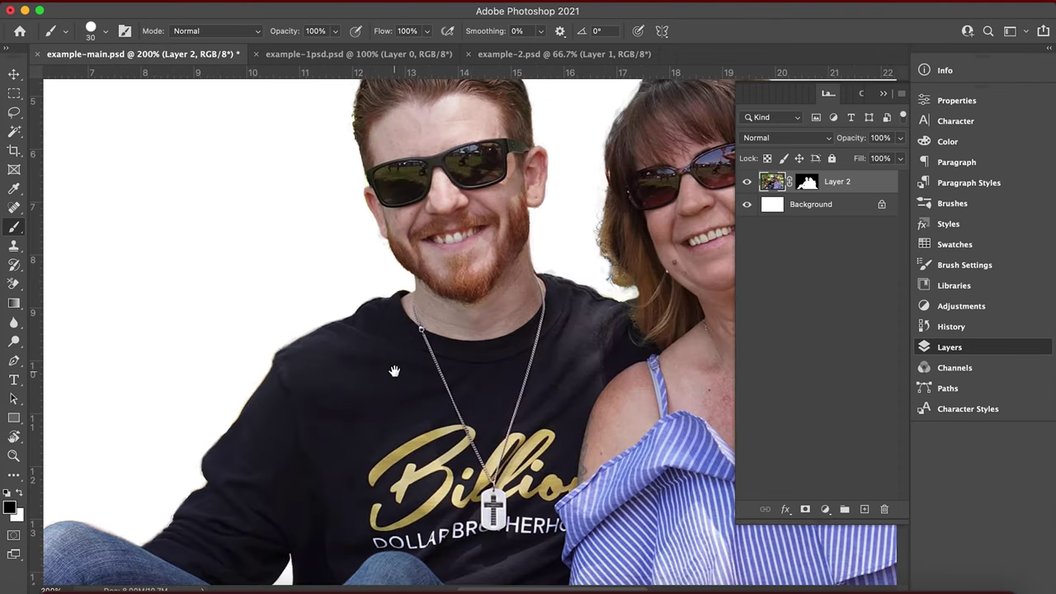
pyautogui.moveTo(395, 372); pyautogui.dragTo(587, 151)
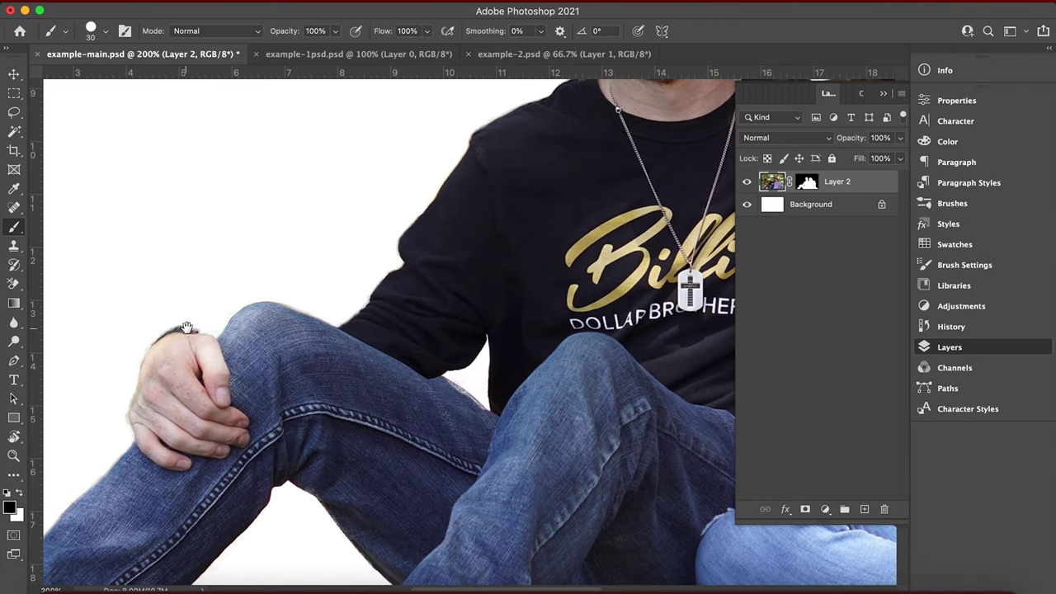
pyautogui.moveTo(425, 283); pyautogui.dragTo(201, 424)
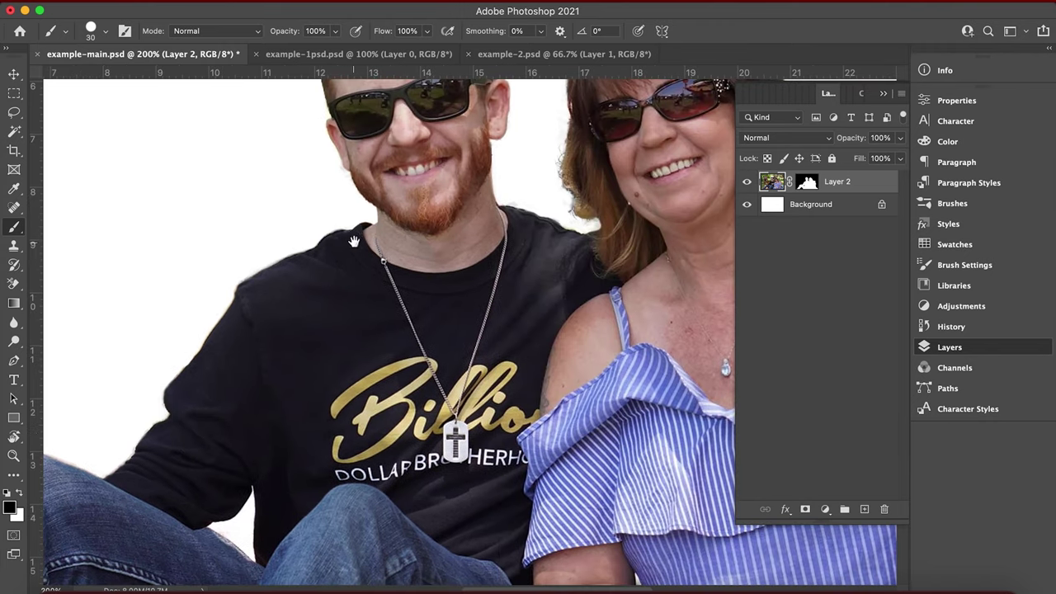
pyautogui.moveTo(366, 240); pyautogui.dragTo(162, 404)
pyautogui.moveTo(267, 262); pyautogui.dragTo(233, 318)
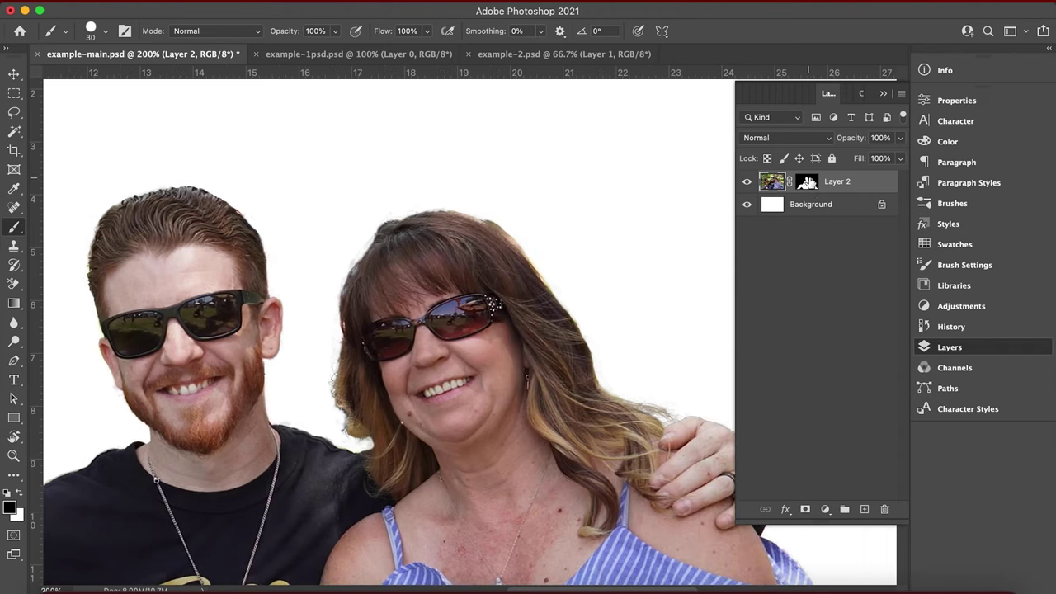
# Switch from Layer 2's mask back to its image and activate the Background Eraser for the woman's hair edge
pyautogui.click(808, 182)
pyautogui.click(488, 218)
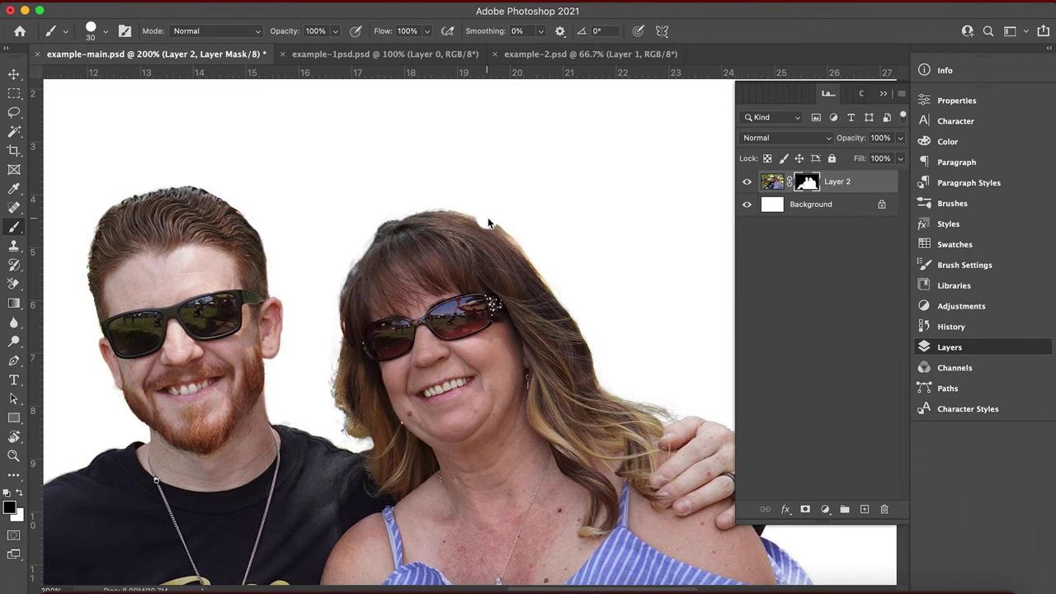
pyautogui.press('super+2')
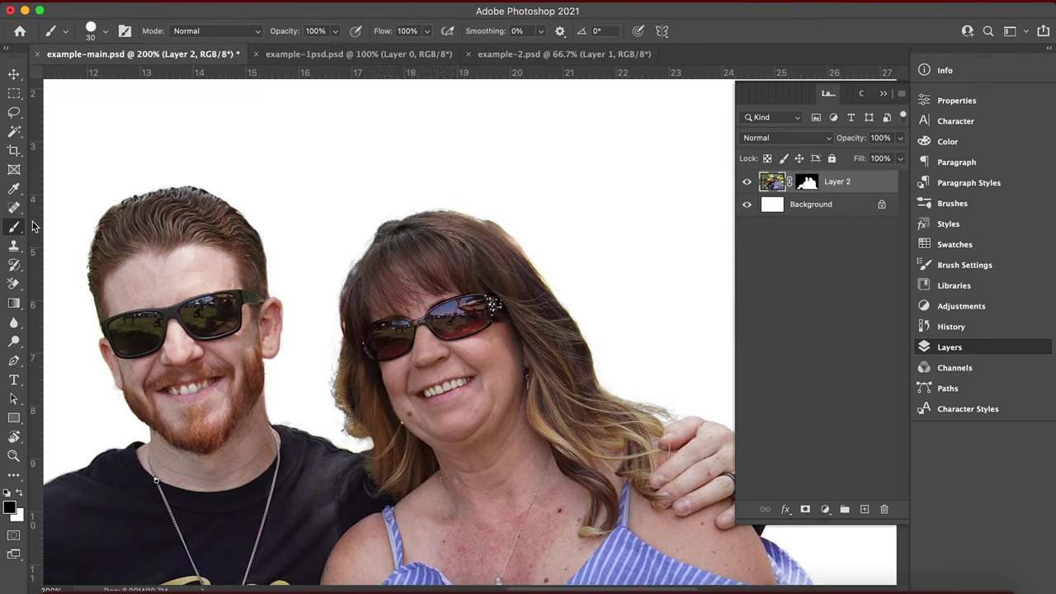
pyautogui.click(15, 285)
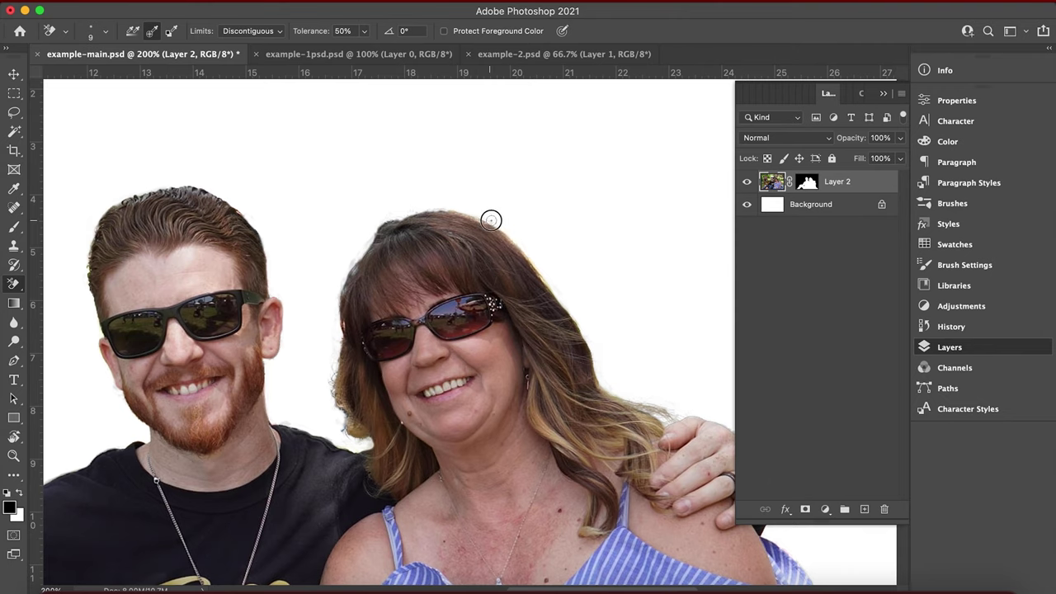
# Outline the black strap beside the woman's elbow on Layer 2 with the Lasso tool
pyautogui.moveTo(514, 240); pyautogui.dragTo(385, 162)
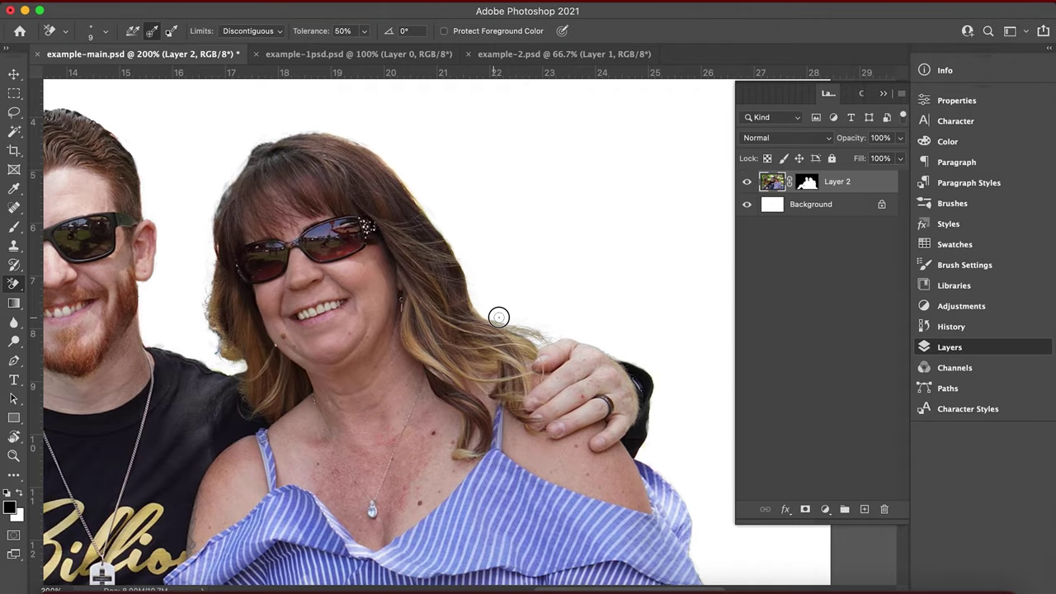
pyautogui.moveTo(606, 309); pyautogui.dragTo(455, 129)
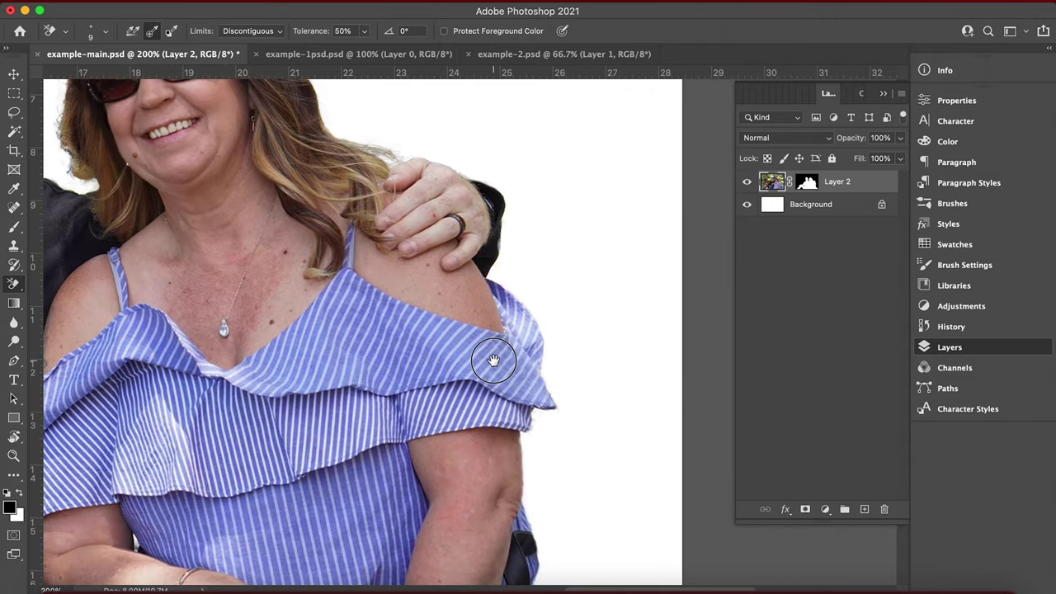
pyautogui.moveTo(493, 361); pyautogui.dragTo(620, 146)
pyautogui.moveTo(523, 259); pyautogui.dragTo(422, 290)
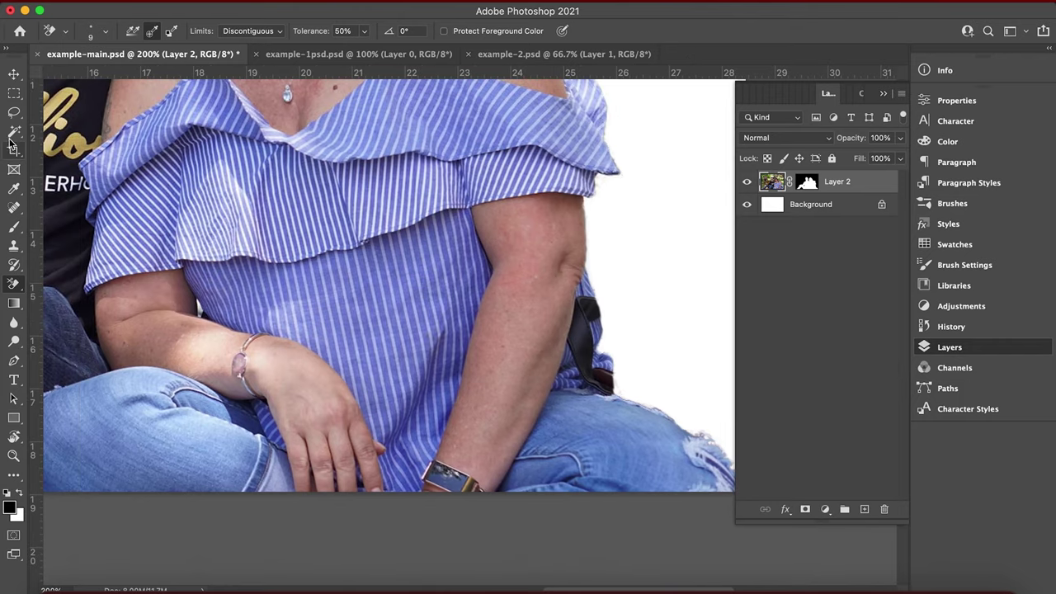
pyautogui.click(14, 112)
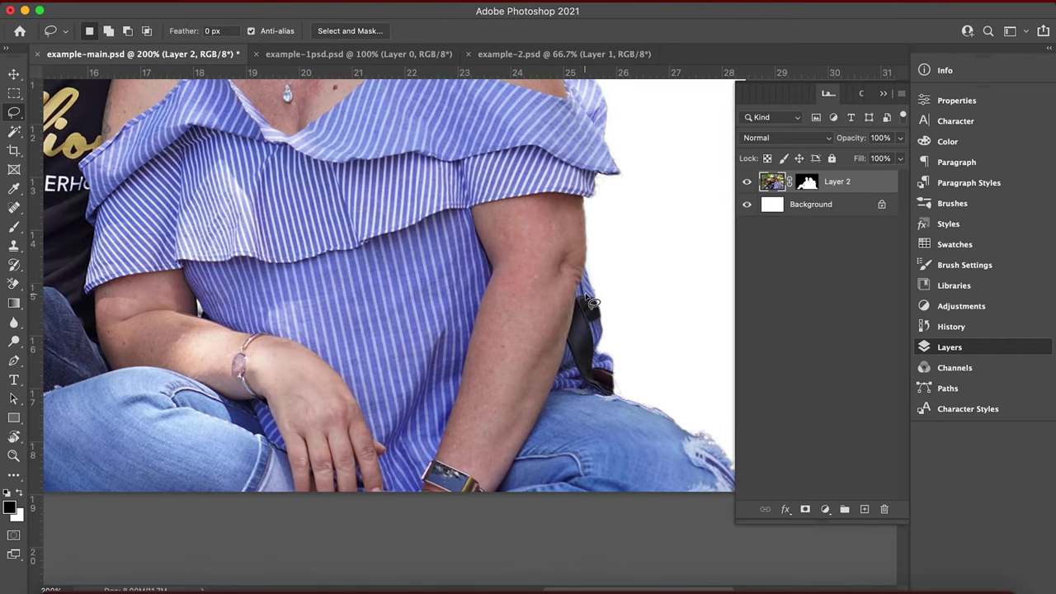
pyautogui.moveTo(596, 304)
pyautogui.mouseDown()
pyautogui.moveTo(579, 302)
pyautogui.moveTo(568, 350)
pyautogui.moveTo(590, 388)
pyautogui.moveTo(622, 400)
pyautogui.moveTo(621, 381)
pyautogui.moveTo(604, 373)
pyautogui.moveTo(606, 312)
pyautogui.moveTo(595, 309)
pyautogui.mouseUp()
# Try Content-Aware Fill on the selected strap with output to a new layer, and undo it
pyautogui.rightClick(586, 312)
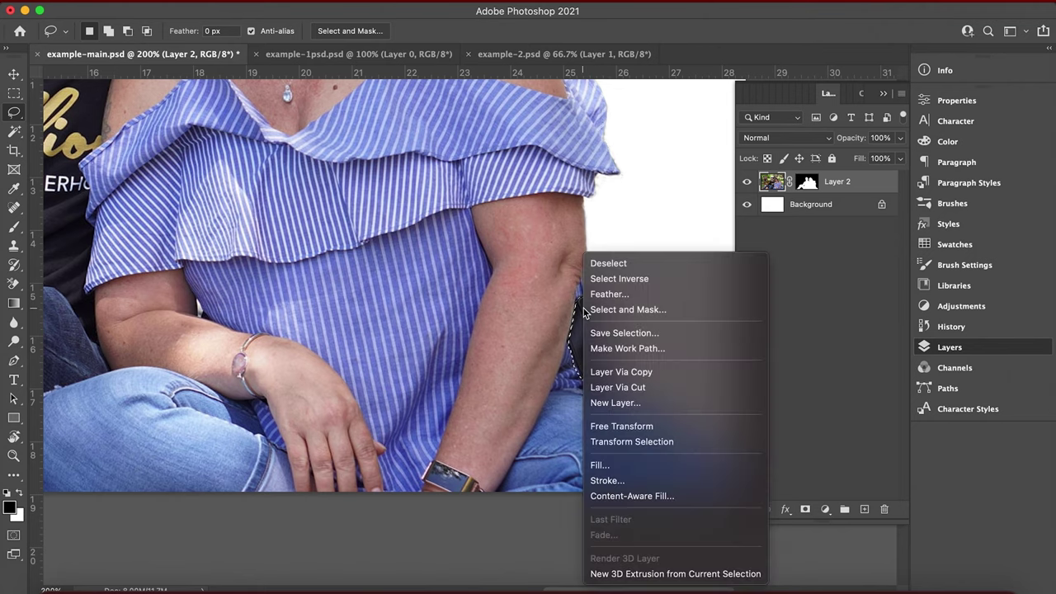
pyautogui.click(615, 495)
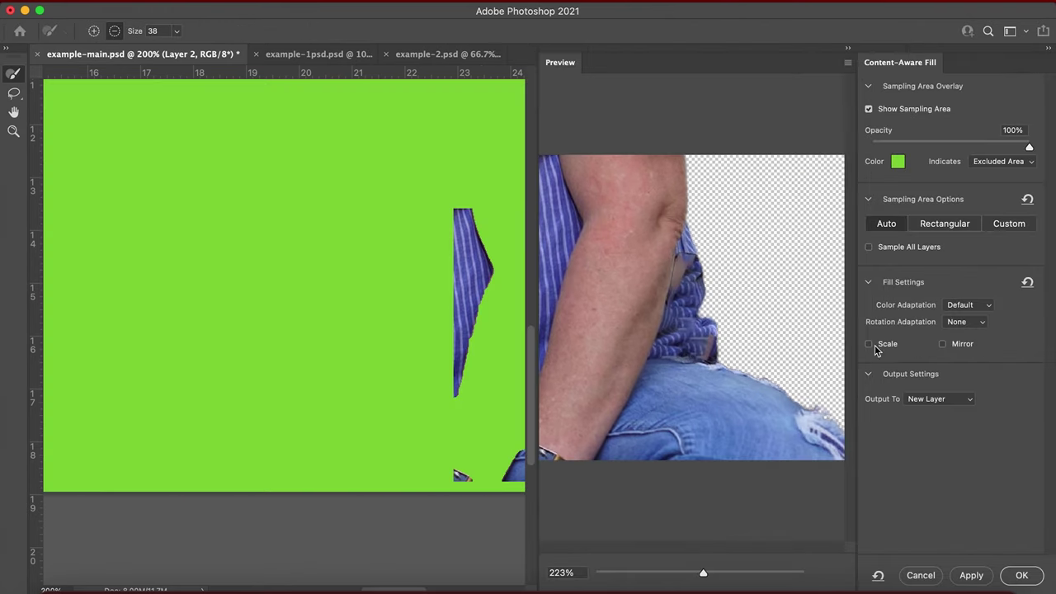
pyautogui.click(1021, 575)
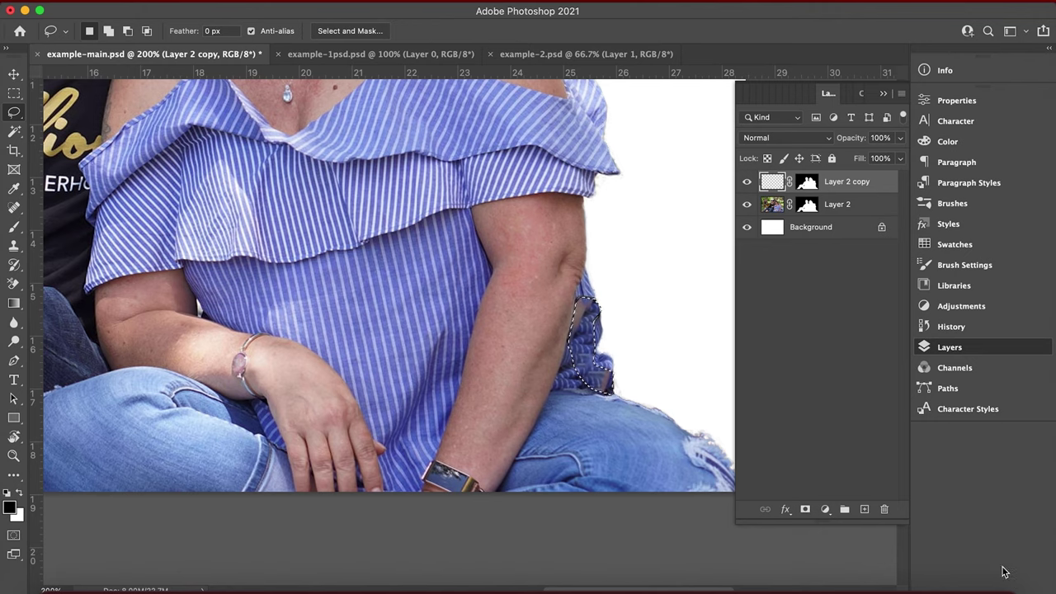
pyautogui.press('super+z')
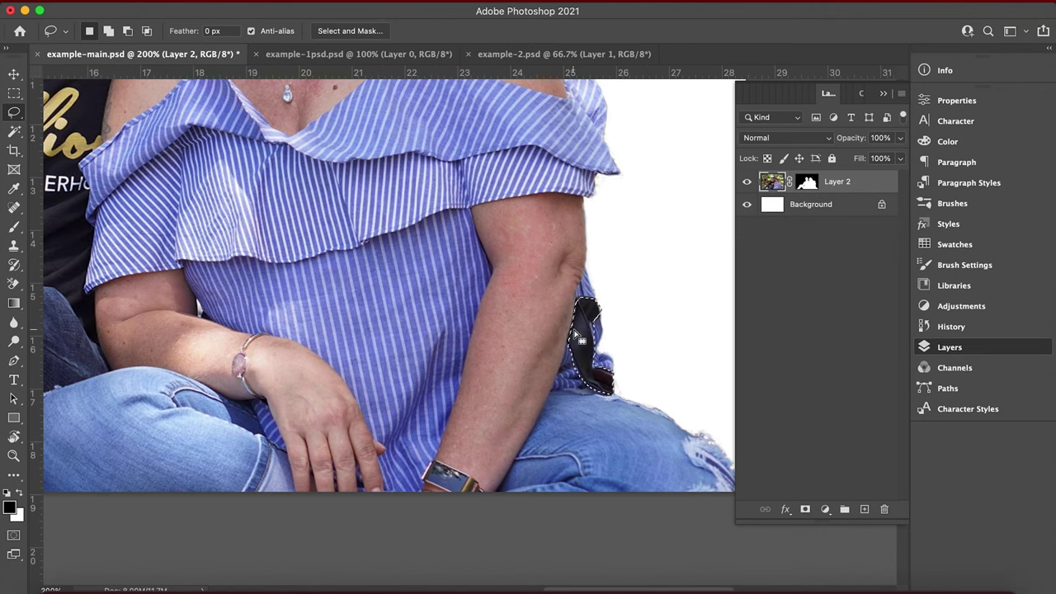
# Fill the selected strap area directly on Layer 2 using Content-Aware contents
pyautogui.rightClick(580, 345)
pyautogui.click(625, 465)
pyautogui.click(785, 286)
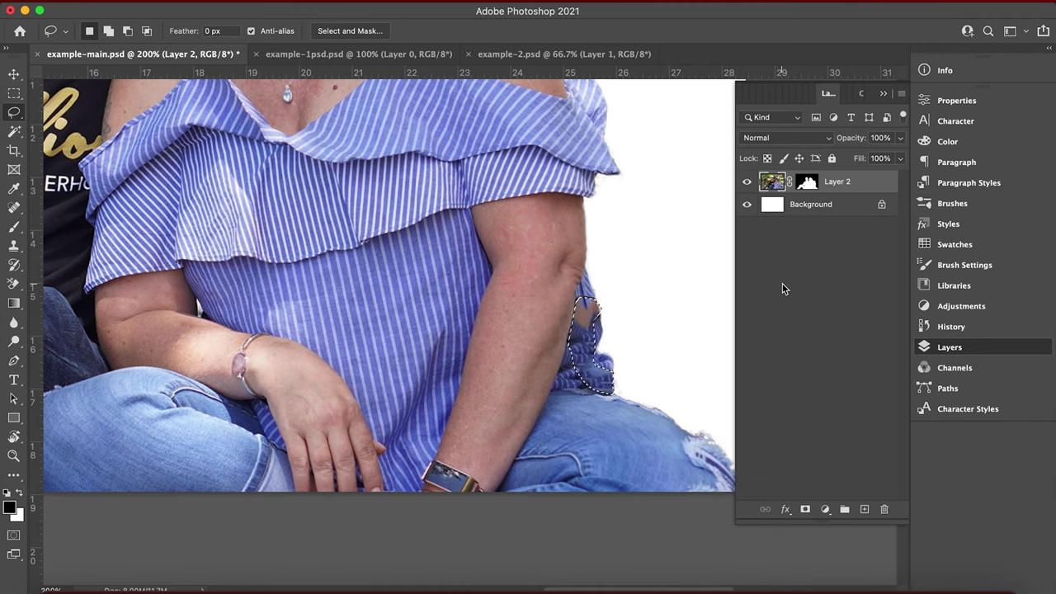
# Lasso the leftover skin-coloured patch just below the woman's elbow and fill it with Content-Aware contents
pyautogui.moveTo(579, 292)
pyautogui.mouseDown()
pyautogui.moveTo(587, 337)
pyautogui.moveTo(594, 299)
pyautogui.mouseUp()
pyautogui.rightClick(579, 296)
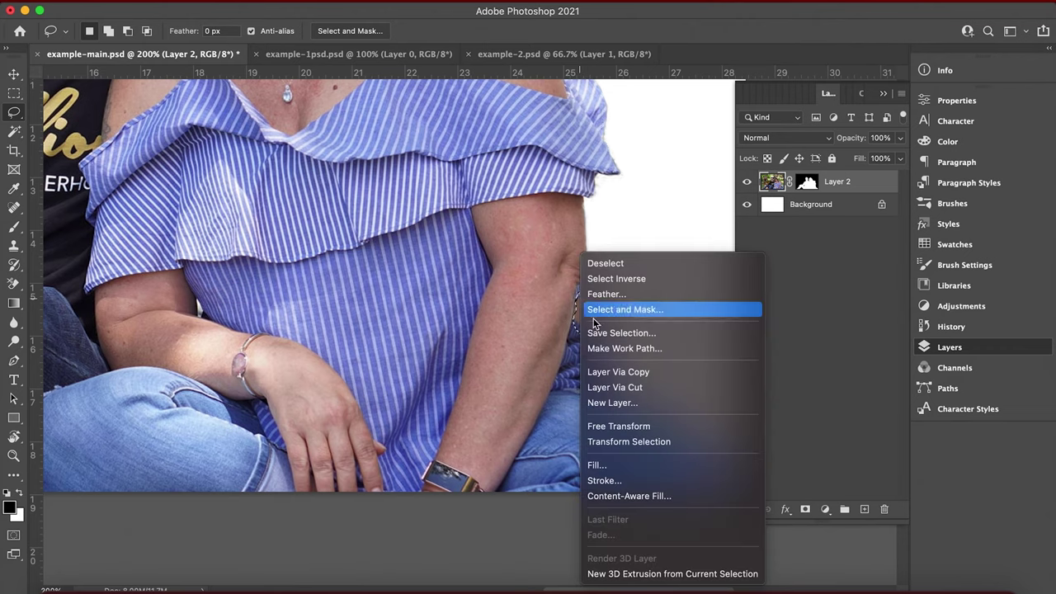
pyautogui.click(632, 462)
pyautogui.press('Return')
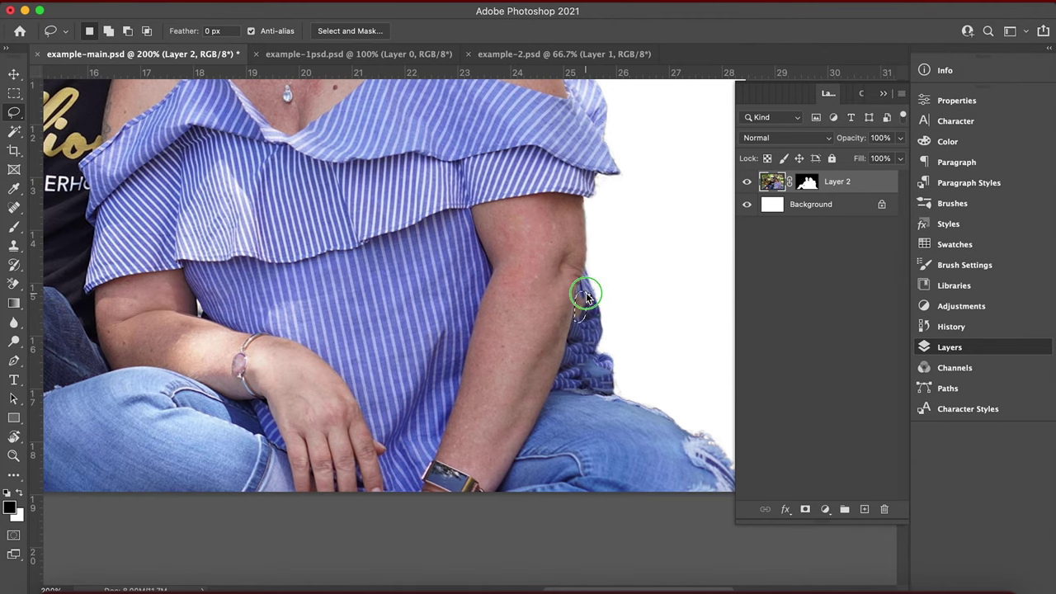
# Repeat the Content-Aware fill on the elbow patch, reselect the area along the arm's edge and fill it once more
pyautogui.rightClick(586, 297)
pyautogui.click(627, 466)
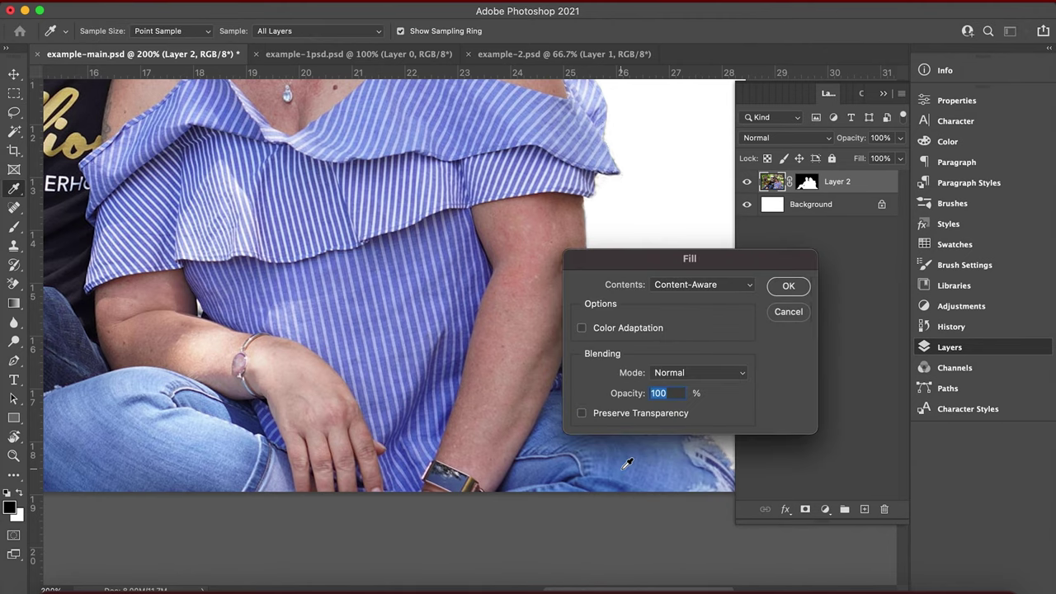
pyautogui.press('Return')
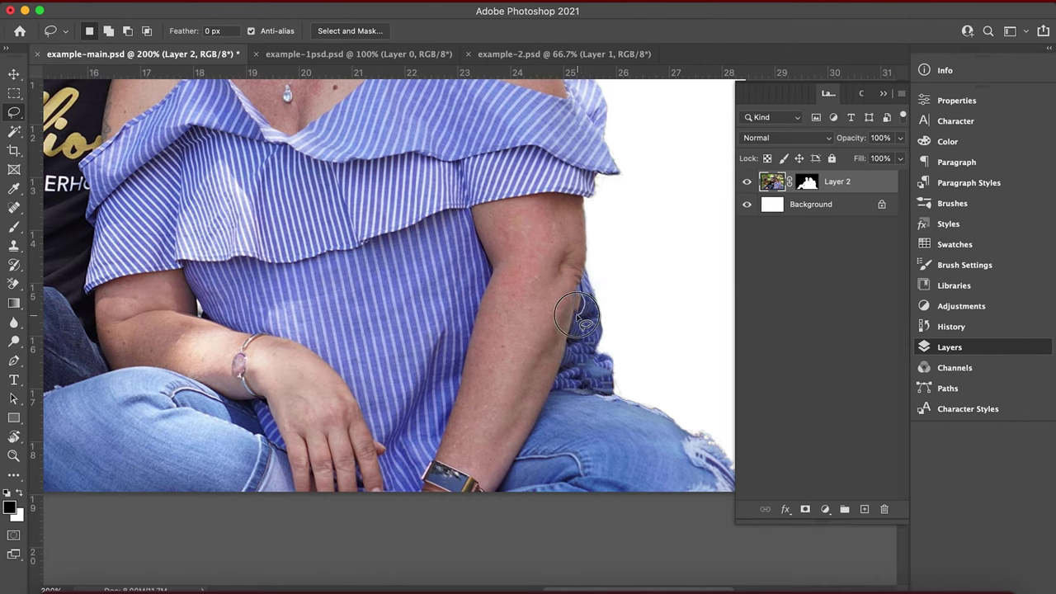
pyautogui.rightClick(581, 317)
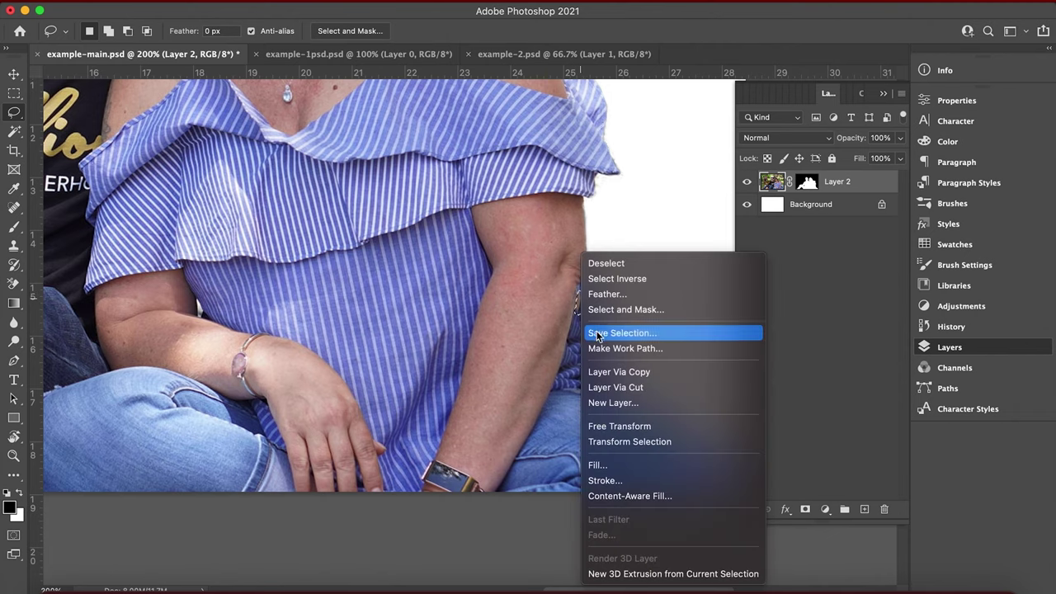
pyautogui.click(623, 465)
pyautogui.press('Return')
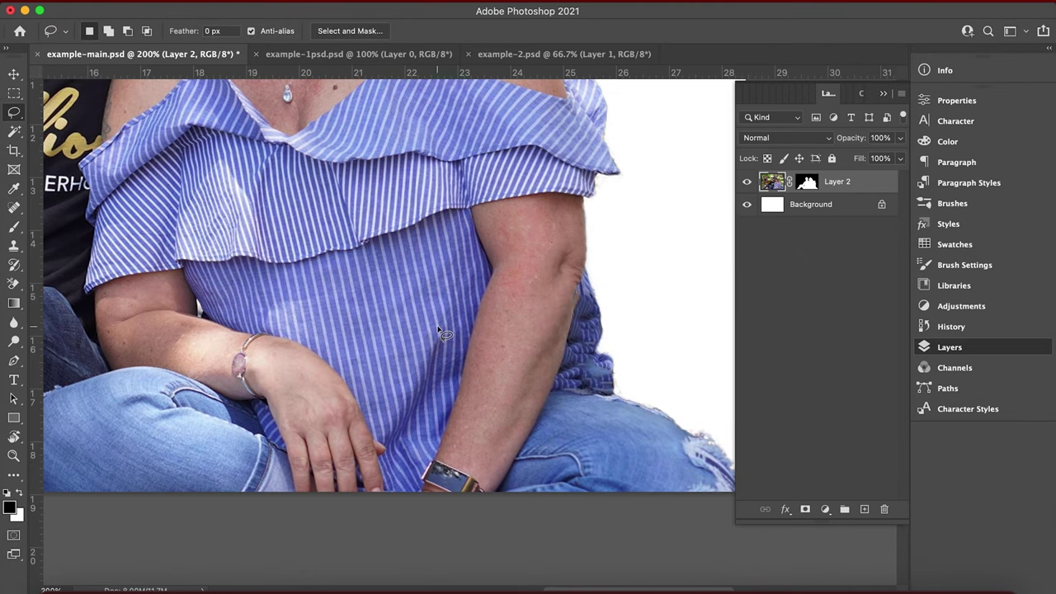
# Add a new empty layer between the Background and the couple's Layer 2
pyautogui.press('super+minus')
pyautogui.press('super+minus')
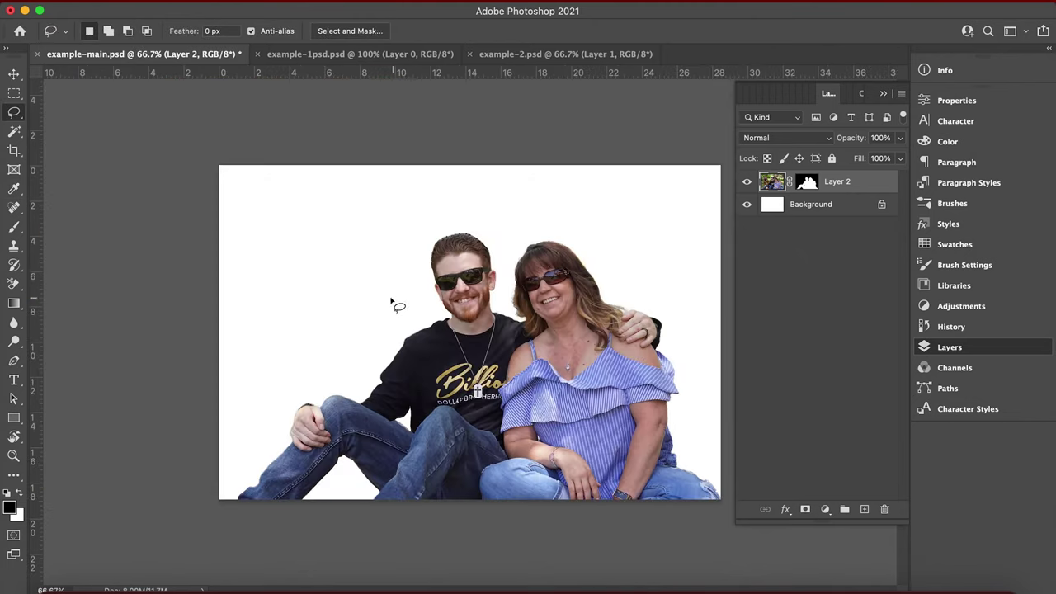
pyautogui.click(794, 209)
pyautogui.click(865, 510)
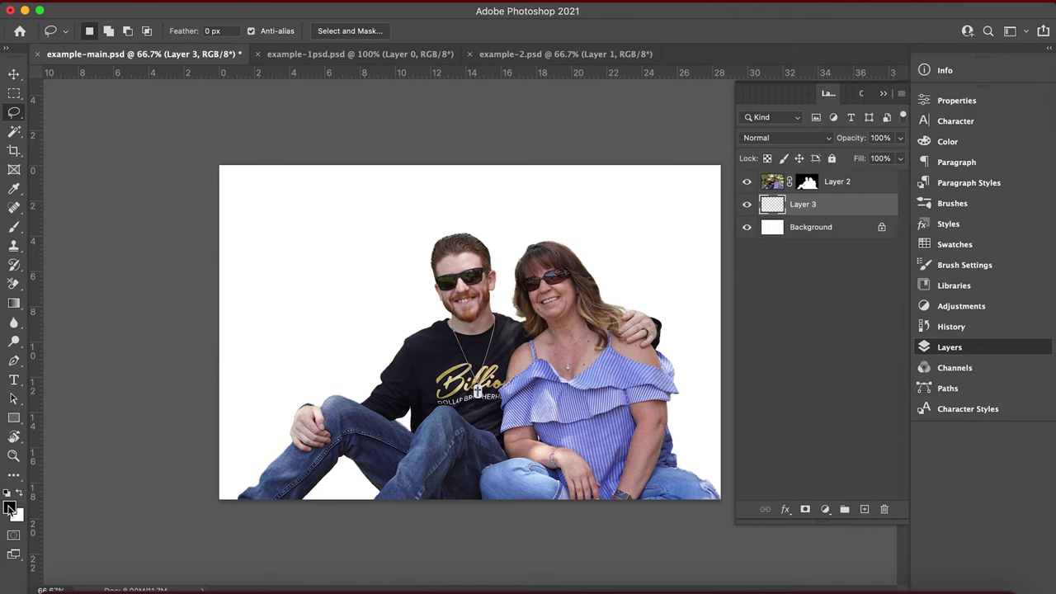
# Switch to the Chrome browser and search Google Images for "forest background" in a new tab
pyautogui.click(189, 583)
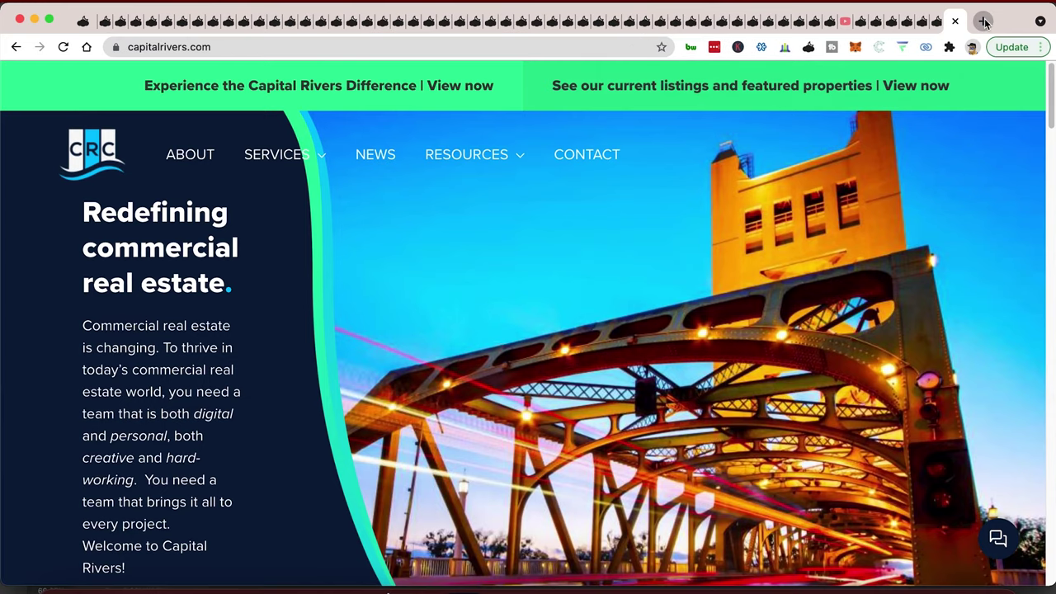
pyautogui.click(984, 23)
pyautogui.write('g')
pyautogui.press('Return')
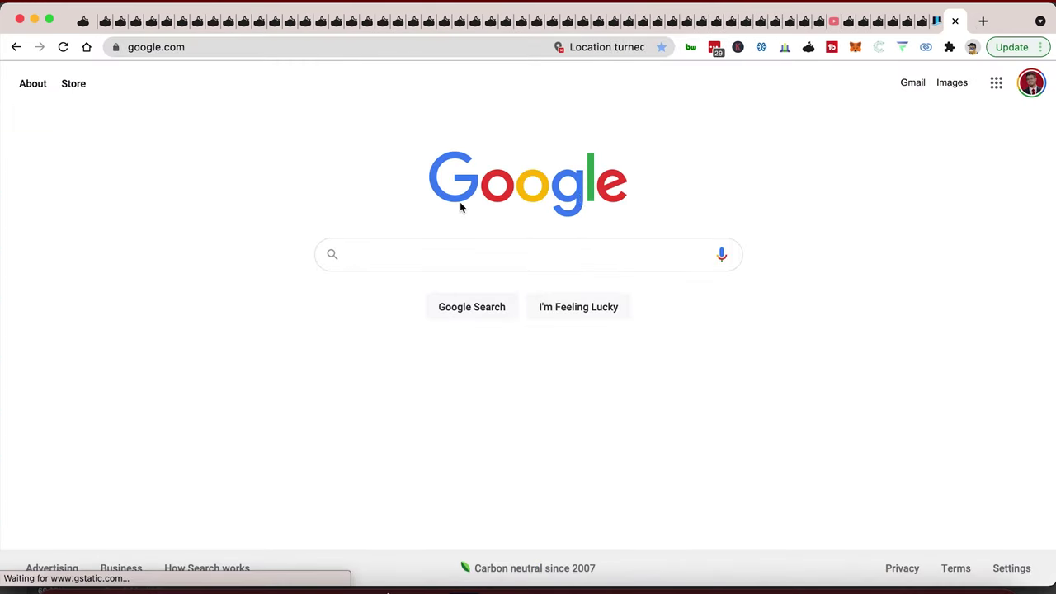
pyautogui.write('forrest ')
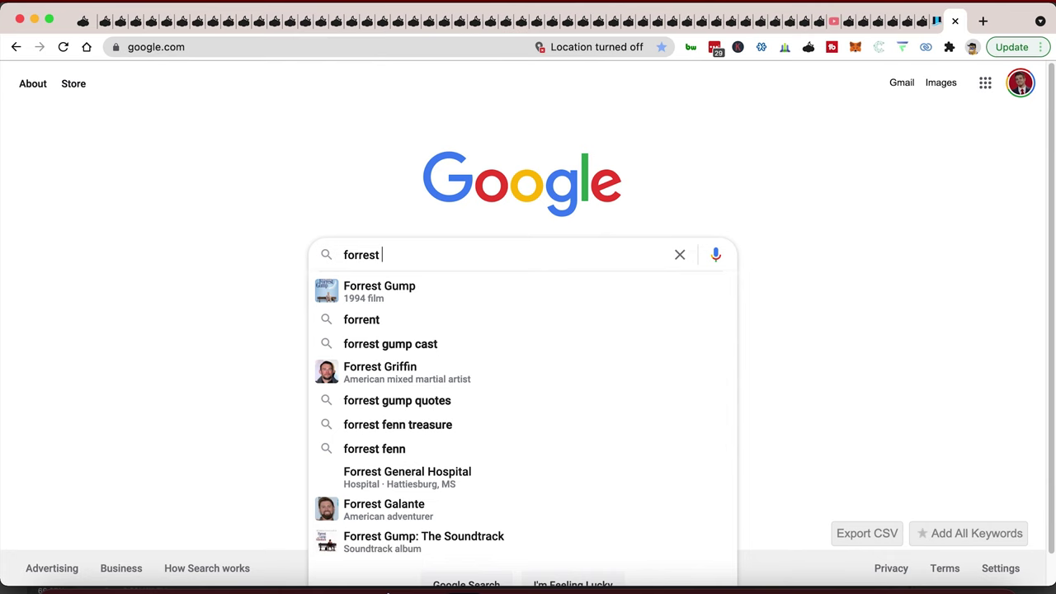
pyautogui.write('background')
pyautogui.press('Return')
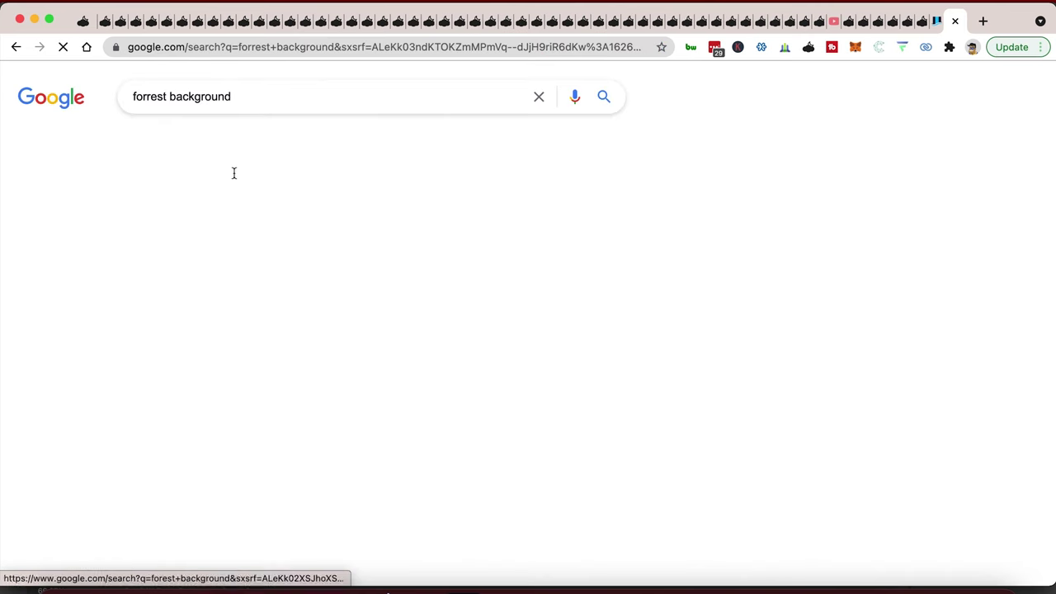
pyautogui.click(206, 145)
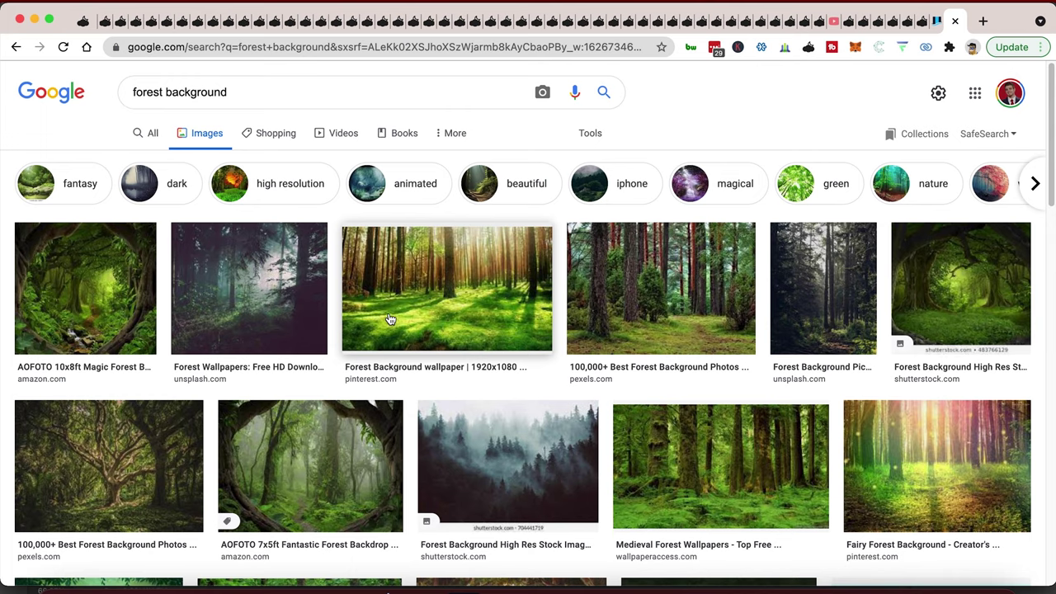
# Open the sunlit 1920 × 1080 forest wallpaper from the image results and copy the image
pyautogui.click(390, 319)
pyautogui.rightClick(696, 276)
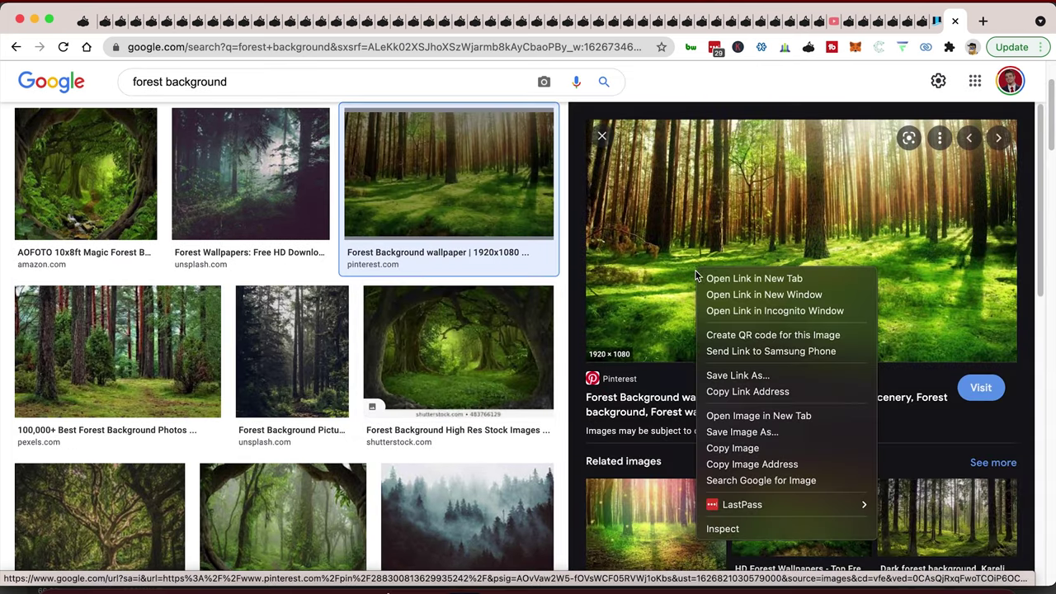
pyautogui.click(771, 465)
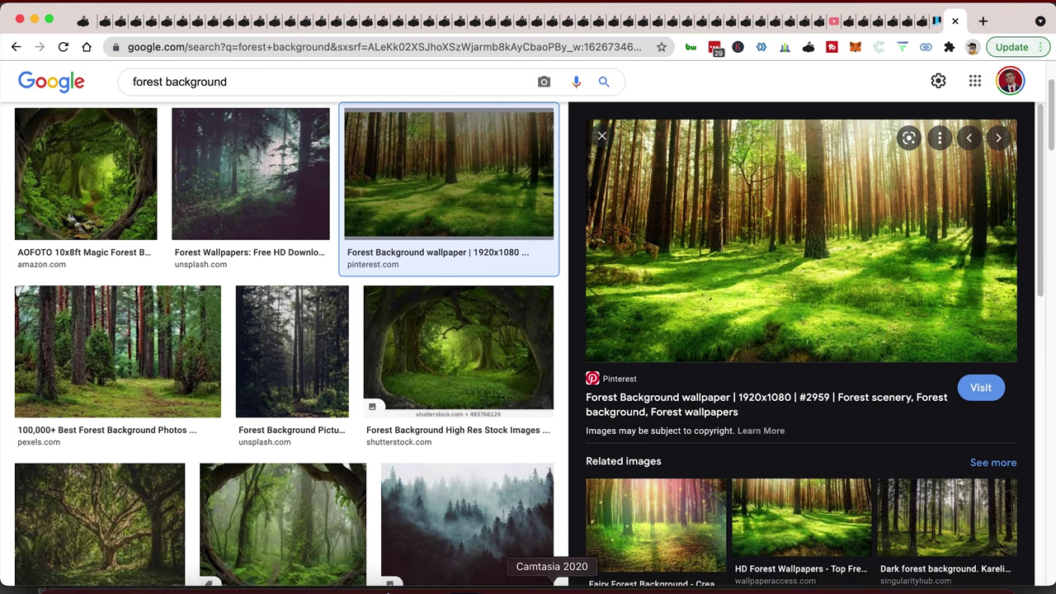
# Switch back to Photoshop, paste the forest image onto Layer 3, then enlarge and position it to cover the whole canvas
pyautogui.click(505, 582)
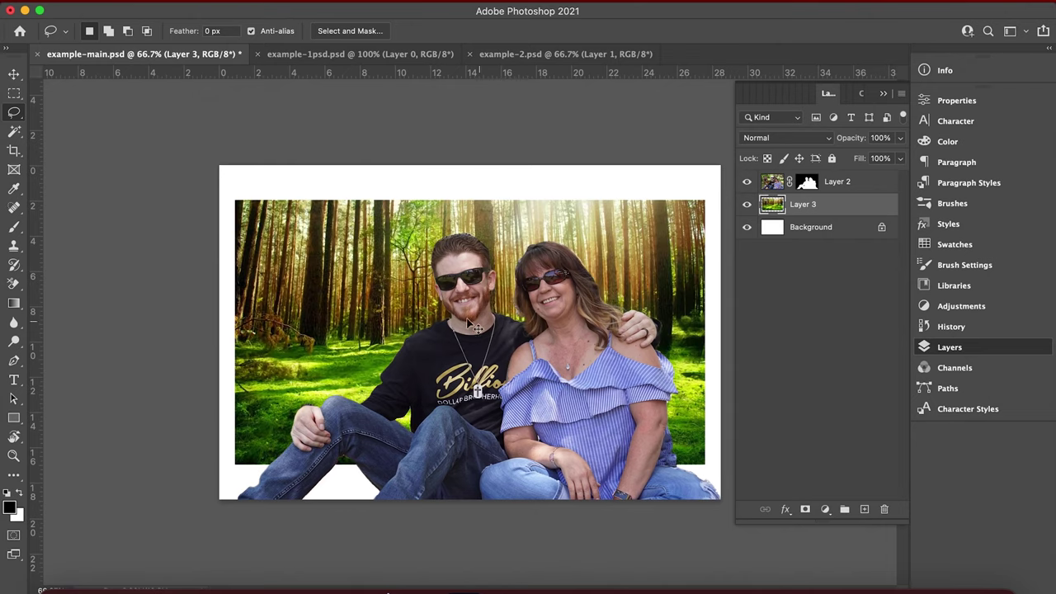
pyautogui.press('super+t')
pyautogui.moveTo(466, 467); pyautogui.dragTo(465, 591)
pyautogui.moveTo(496, 506); pyautogui.dragTo(509, 370)
pyautogui.press('Return')
pyautogui.press('l')
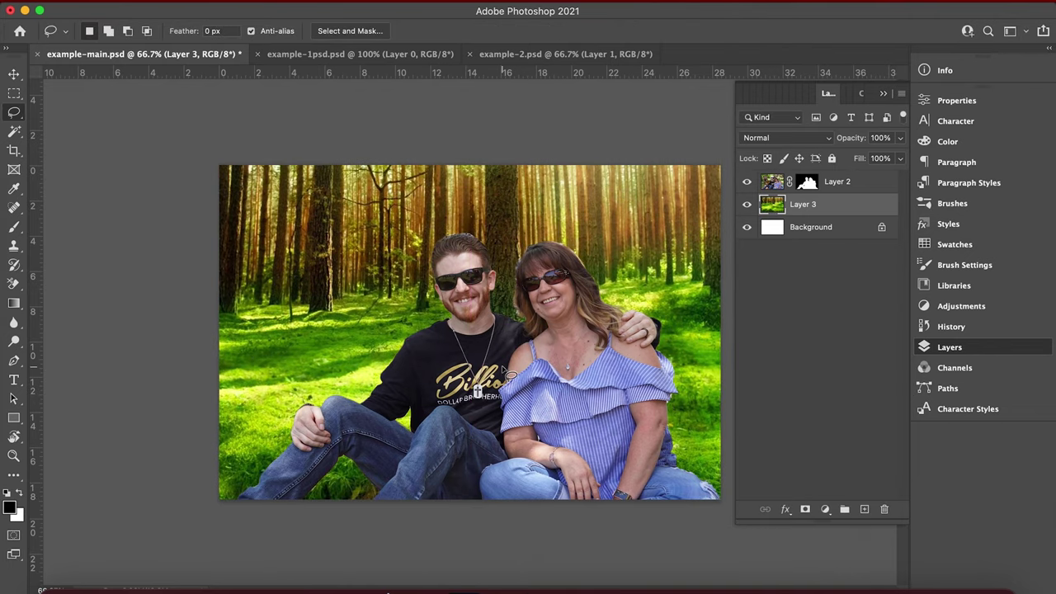